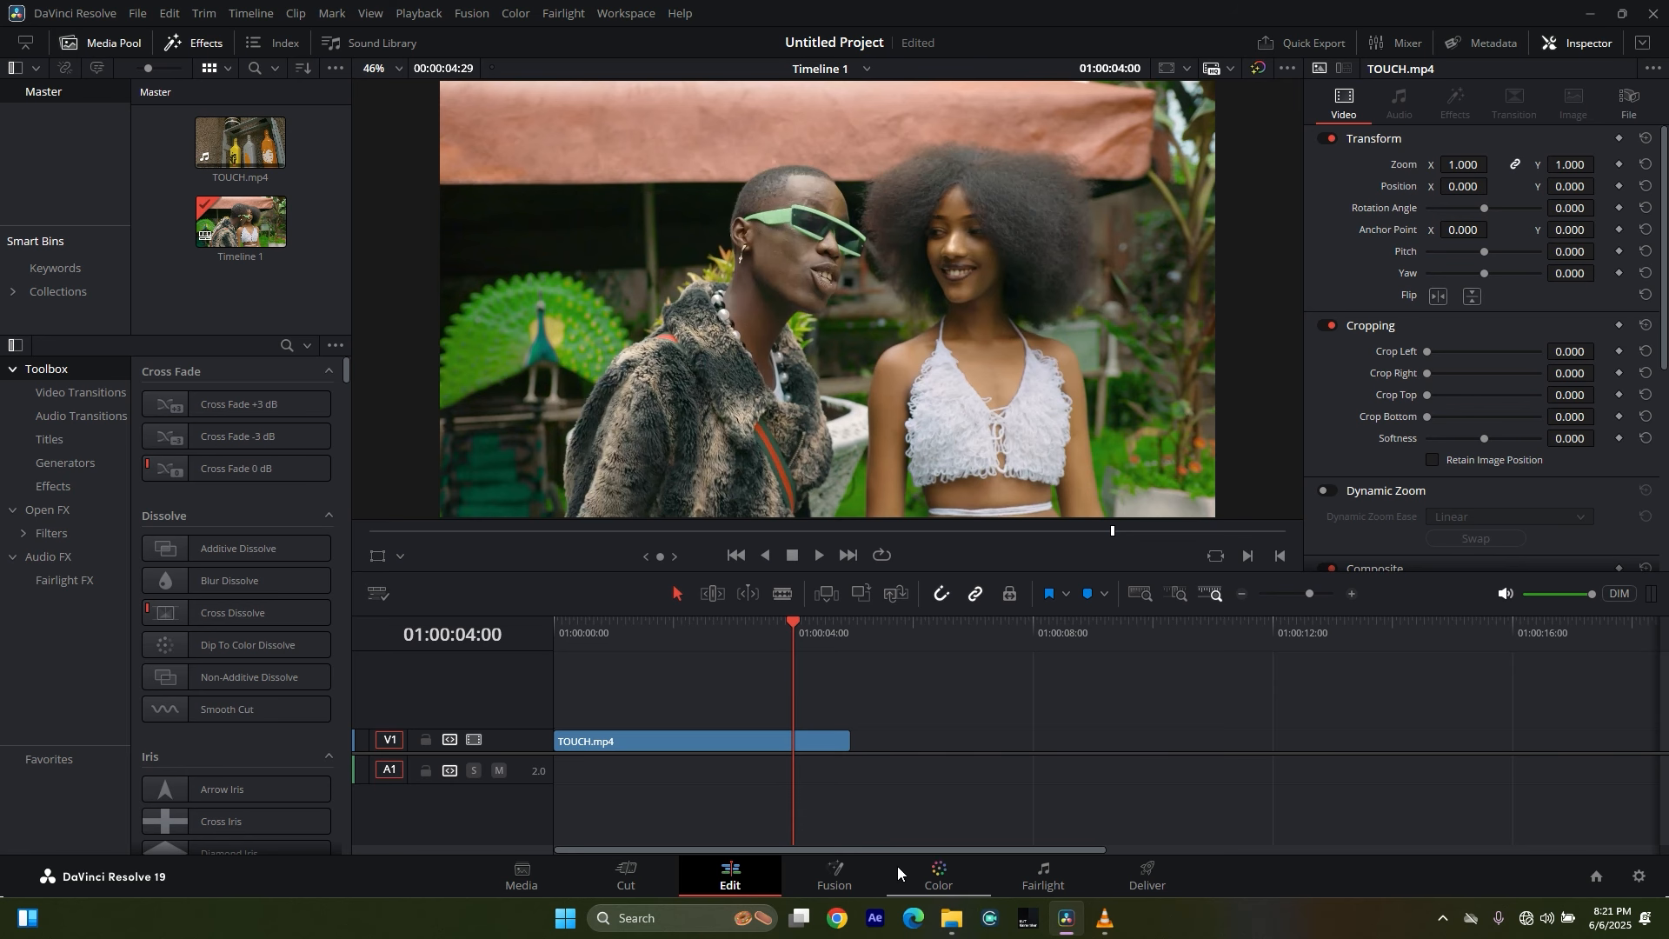
Open the Color Warper on the Color page and move the playhead to the grass shot at 01:00:01:09.
click(948, 873)
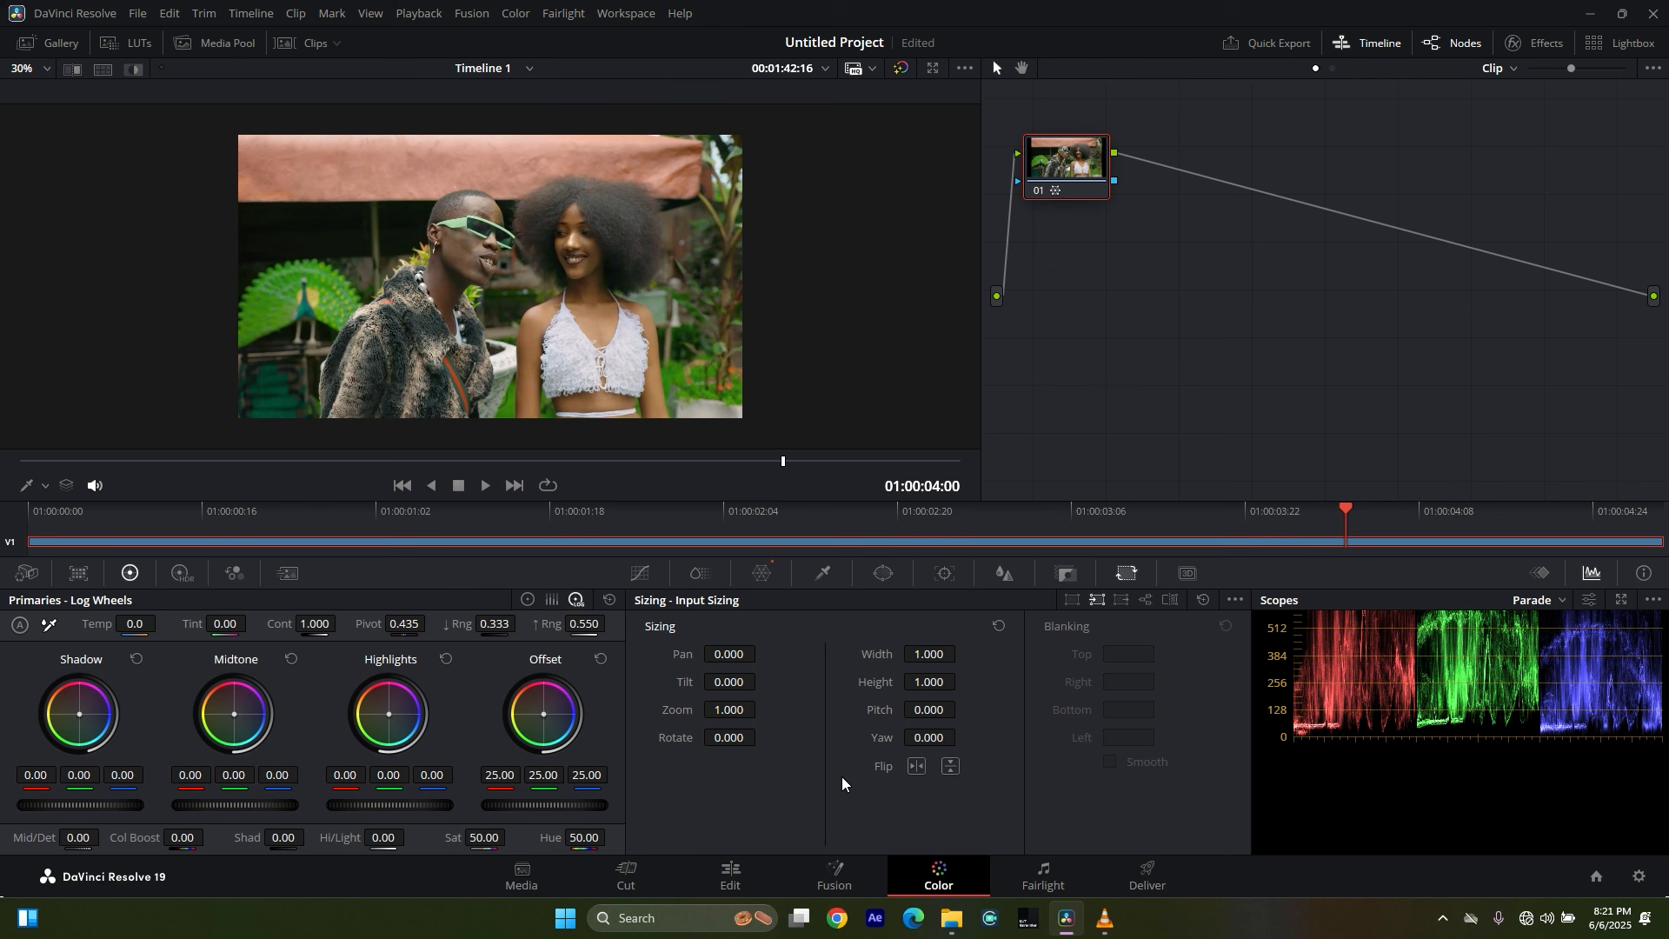
click(768, 575)
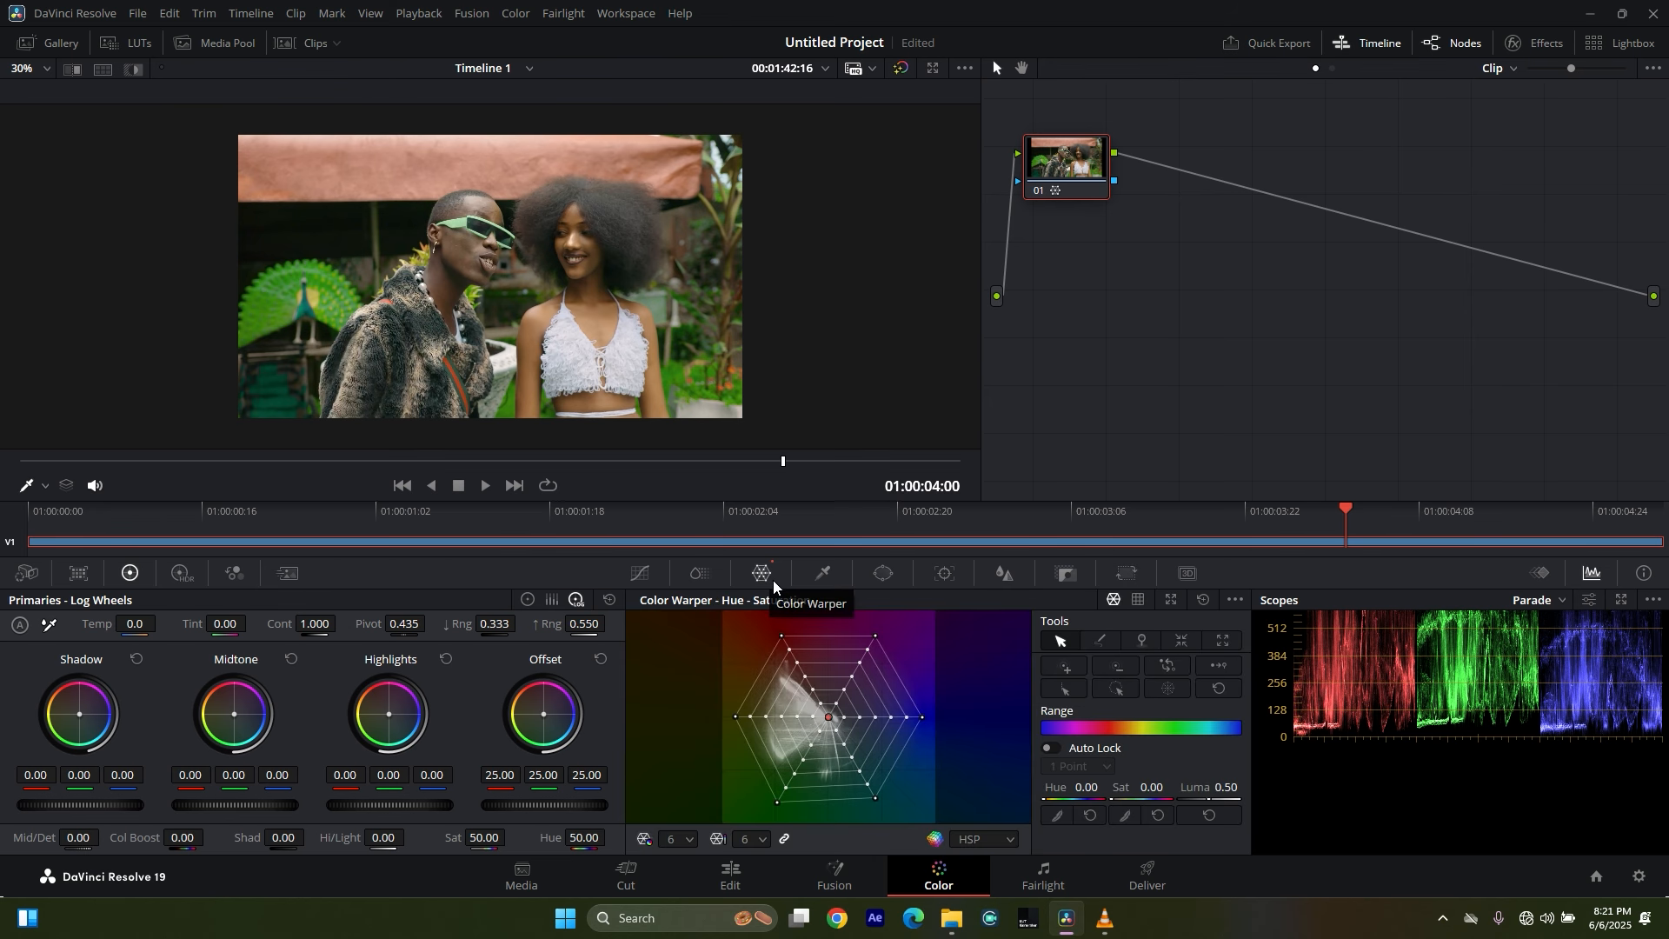
click(446, 461)
drag(446, 464, 269, 466)
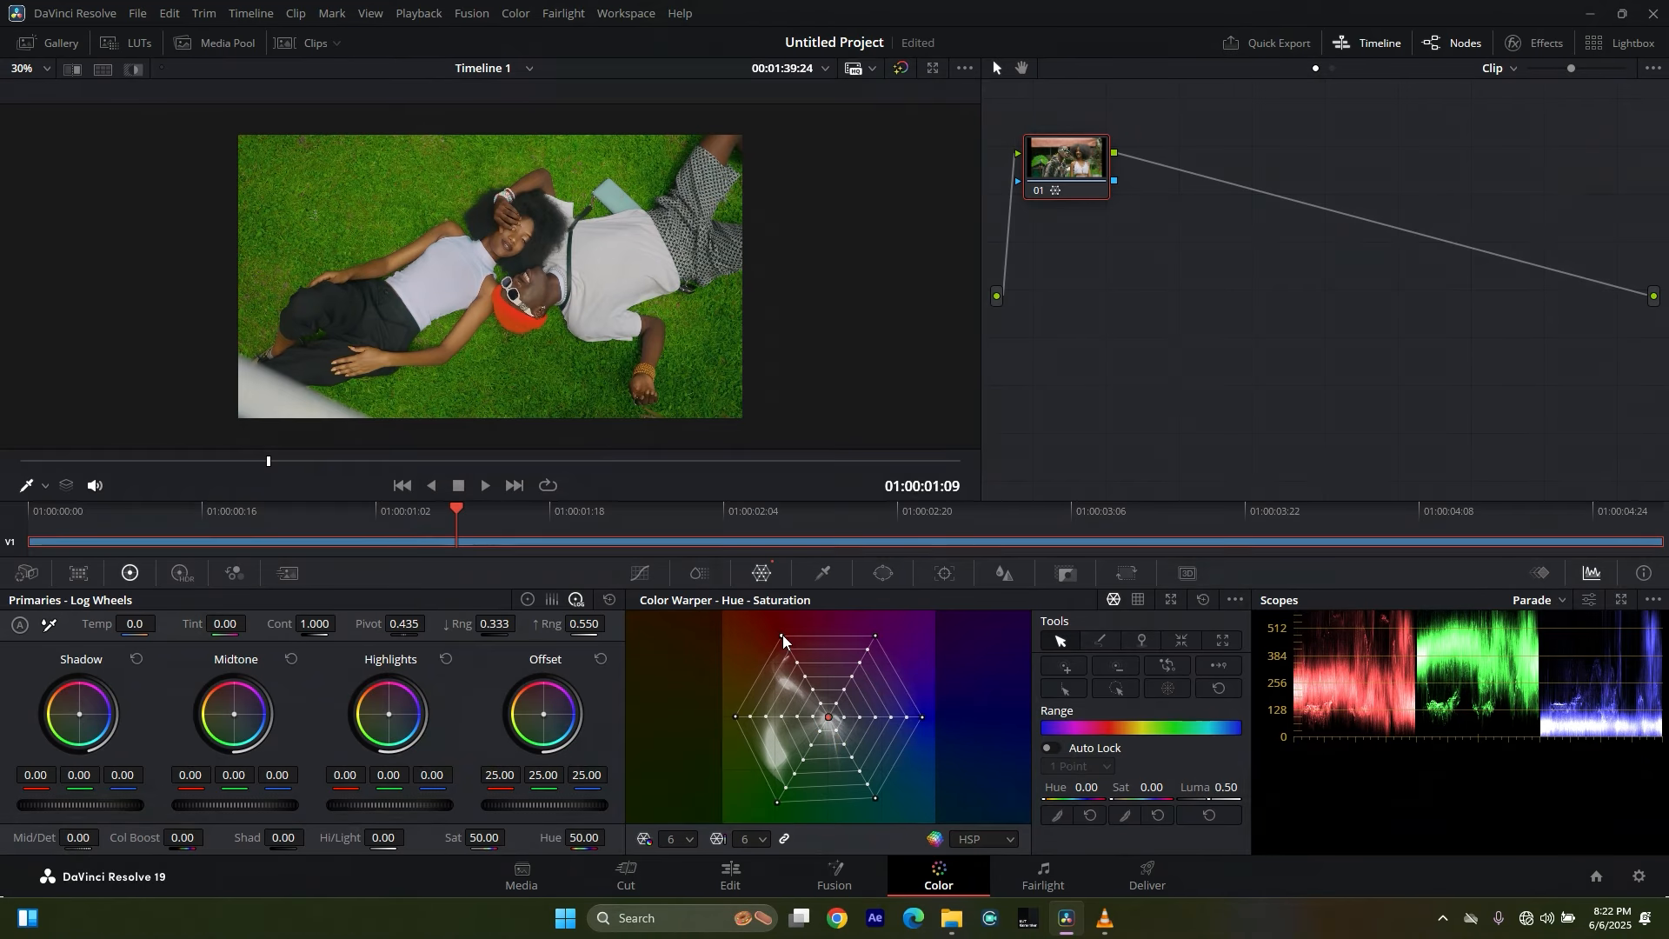
mouse_move(781, 637)
mouse_down()
mouse_move(727, 718)
mouse_move(727, 759)
mouse_move(786, 769)
mouse_move(868, 735)
mouse_move(920, 666)
mouse_move(921, 732)
mouse_move(748, 709)
mouse_move(779, 655)
mouse_up()
key(ctrl+z)
key(ctrl+z)
key(ctrl+z)
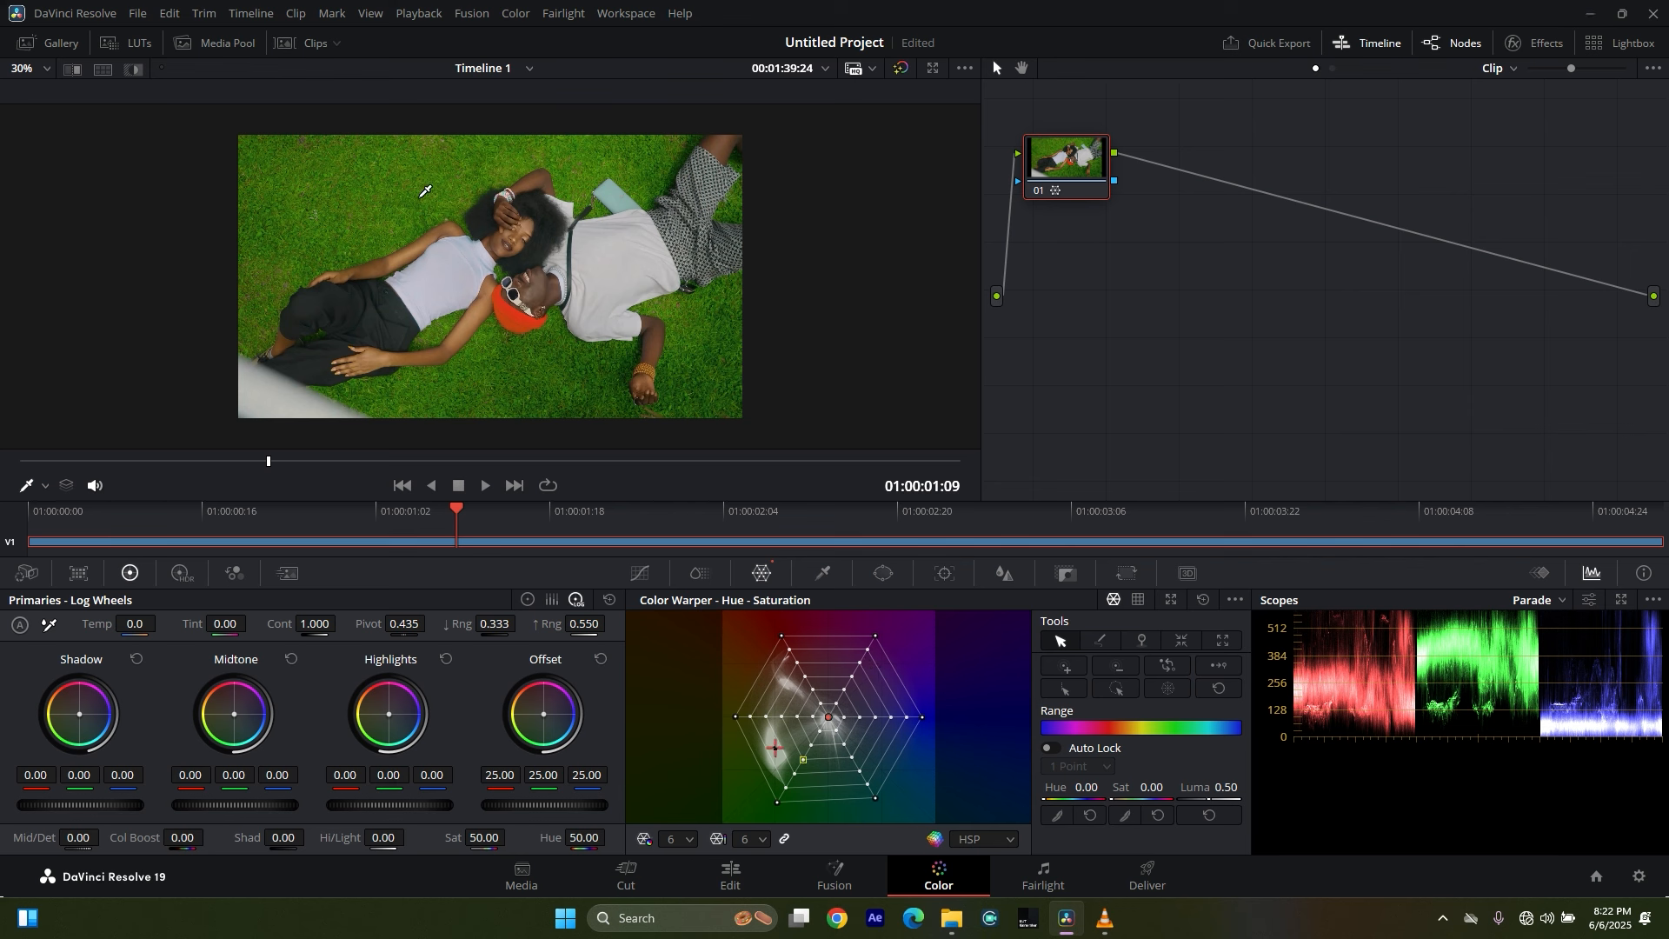
Pull the Color Warper's outer green point across to magenta, at about Hue 0.18 and Sat 1.43.
scroll(461, 237, up, 1)
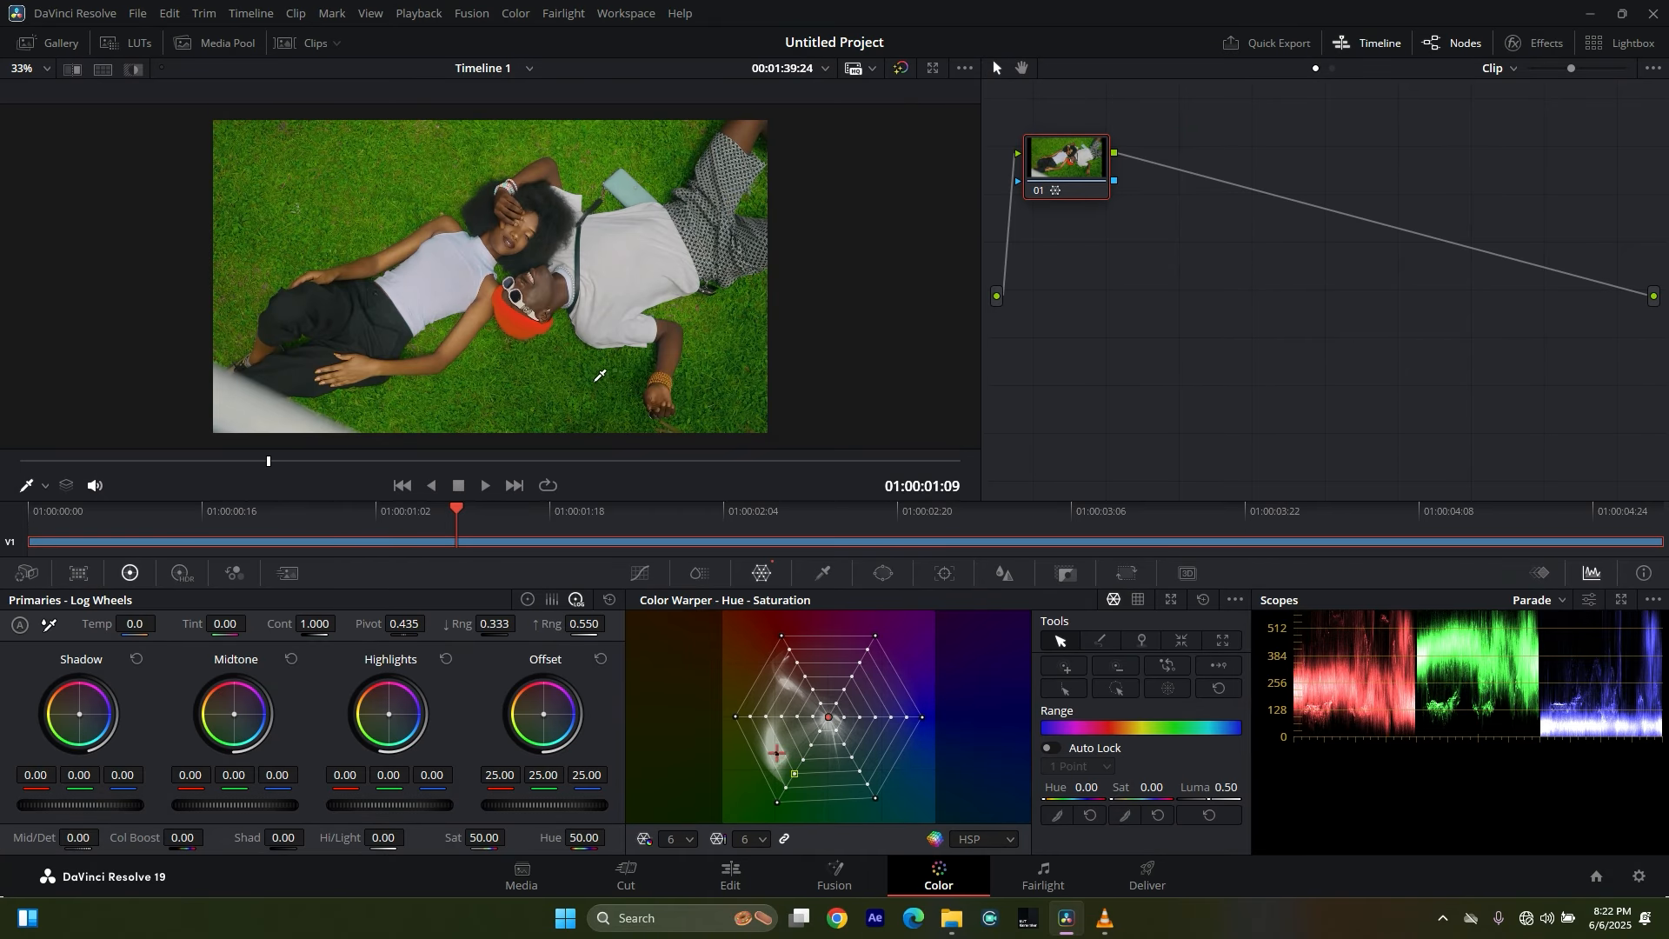
click(777, 802)
drag(777, 802, 936, 643)
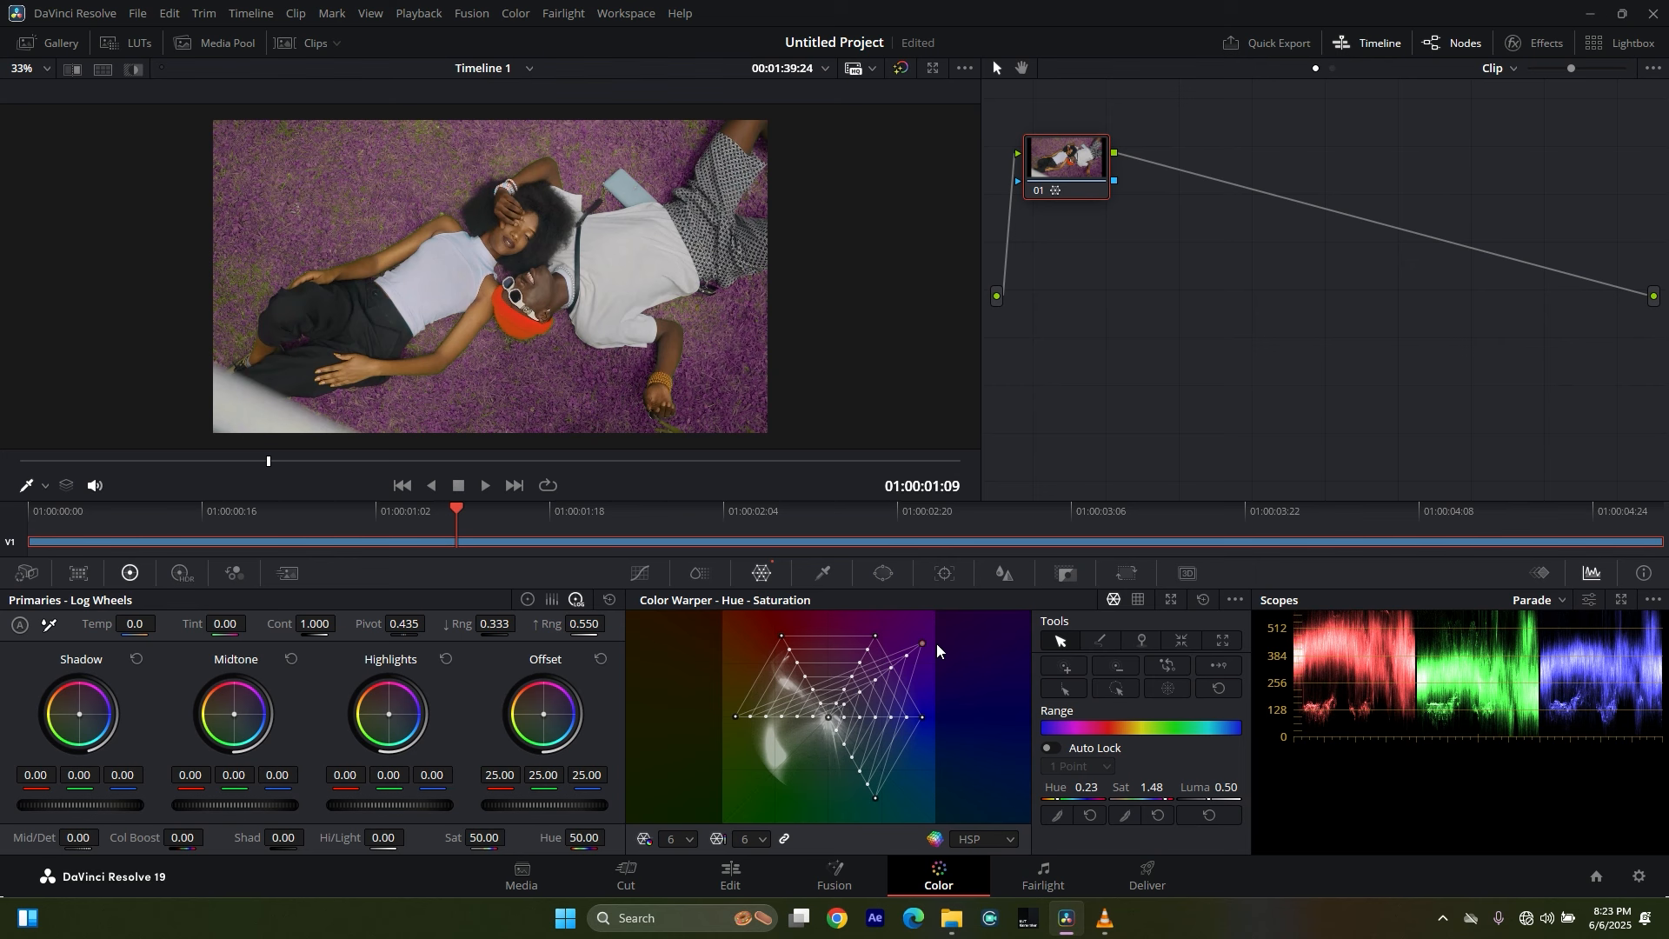
drag(936, 643, 892, 586)
Try the warper's green point in teal at 01:00:03:24, then return it to green at about Hue 0.68, Sat 1.39 at 01:00:01:28.
drag(482, 504, 1285, 509)
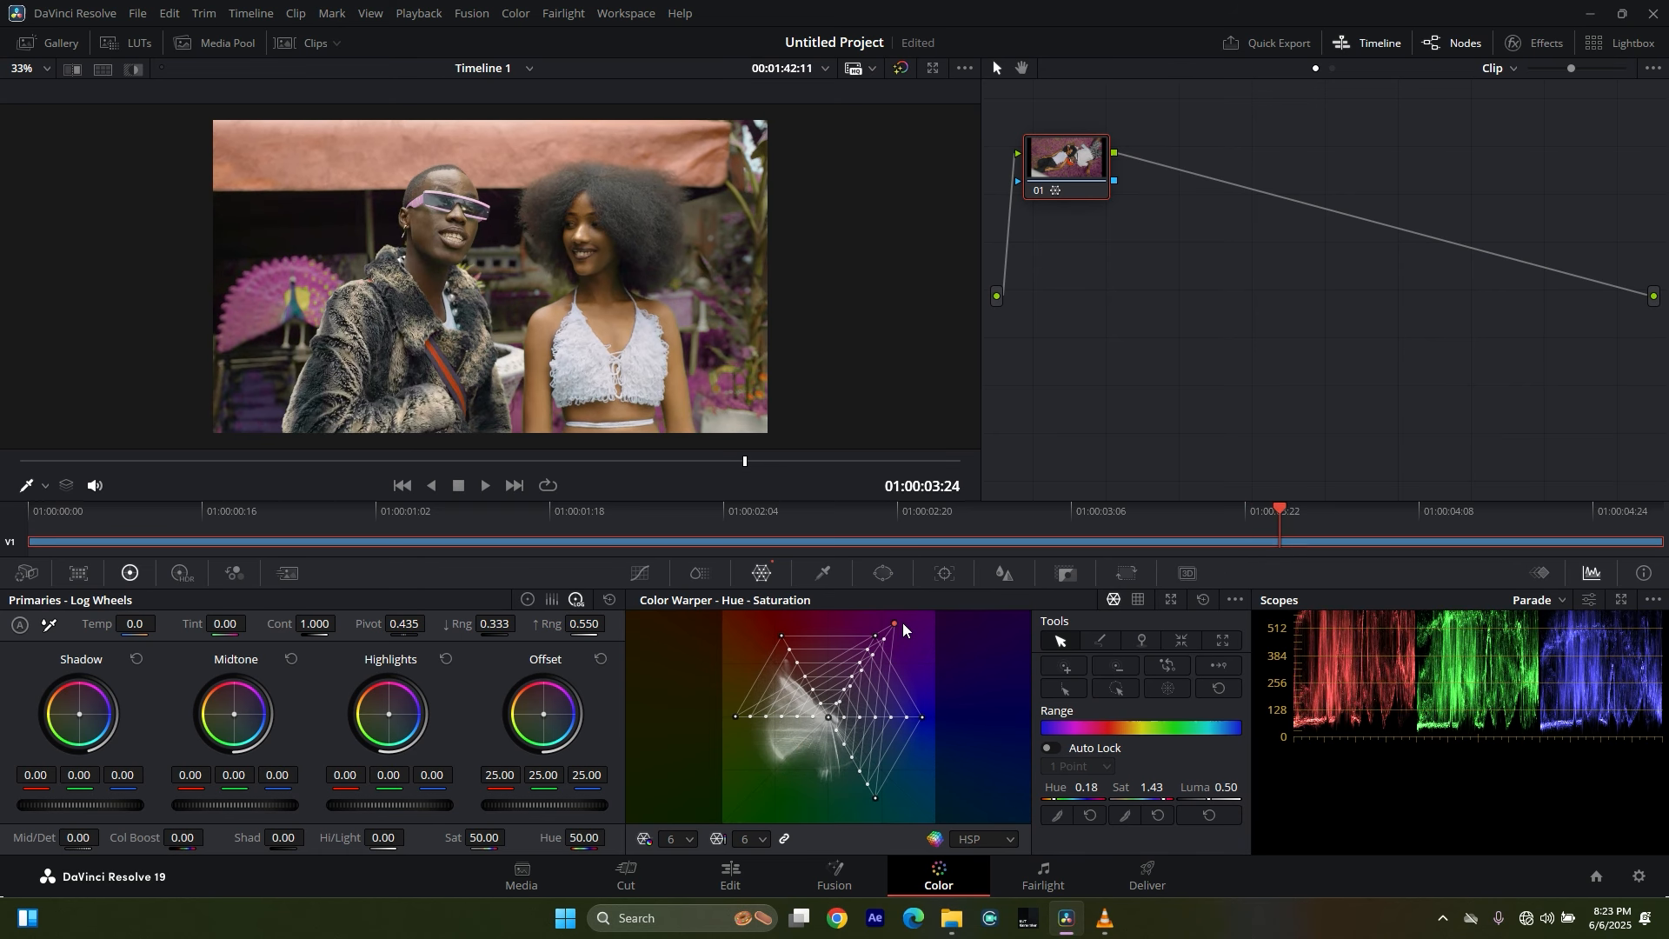
drag(895, 623, 925, 805)
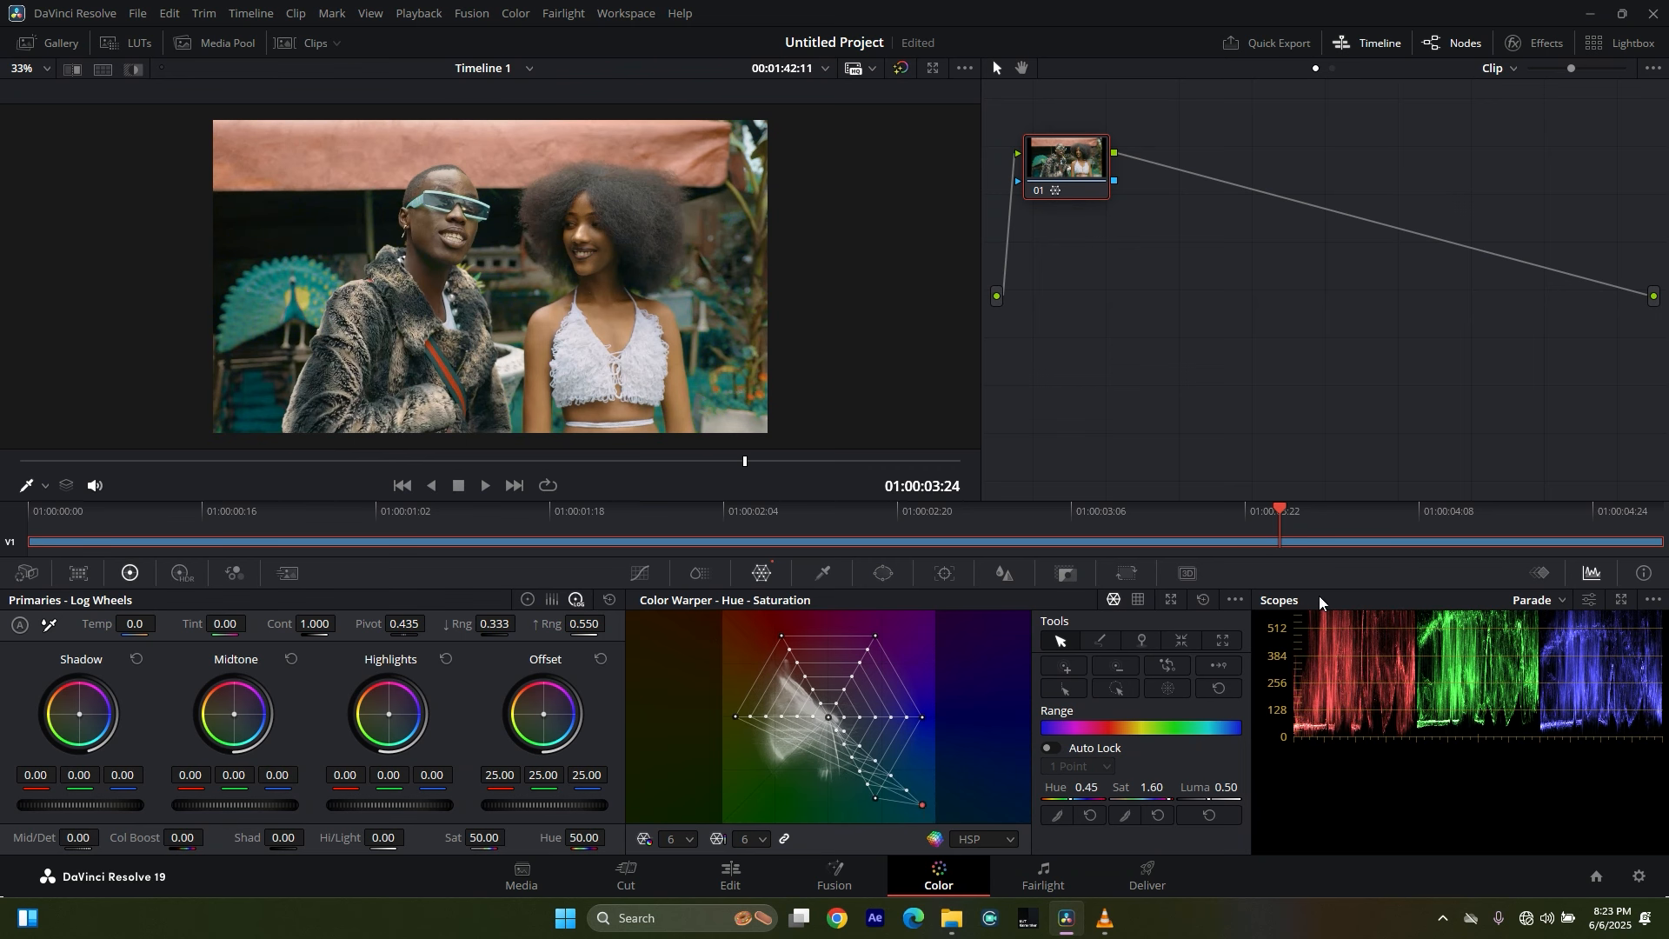
drag(1279, 506, 664, 512)
drag(922, 804, 763, 808)
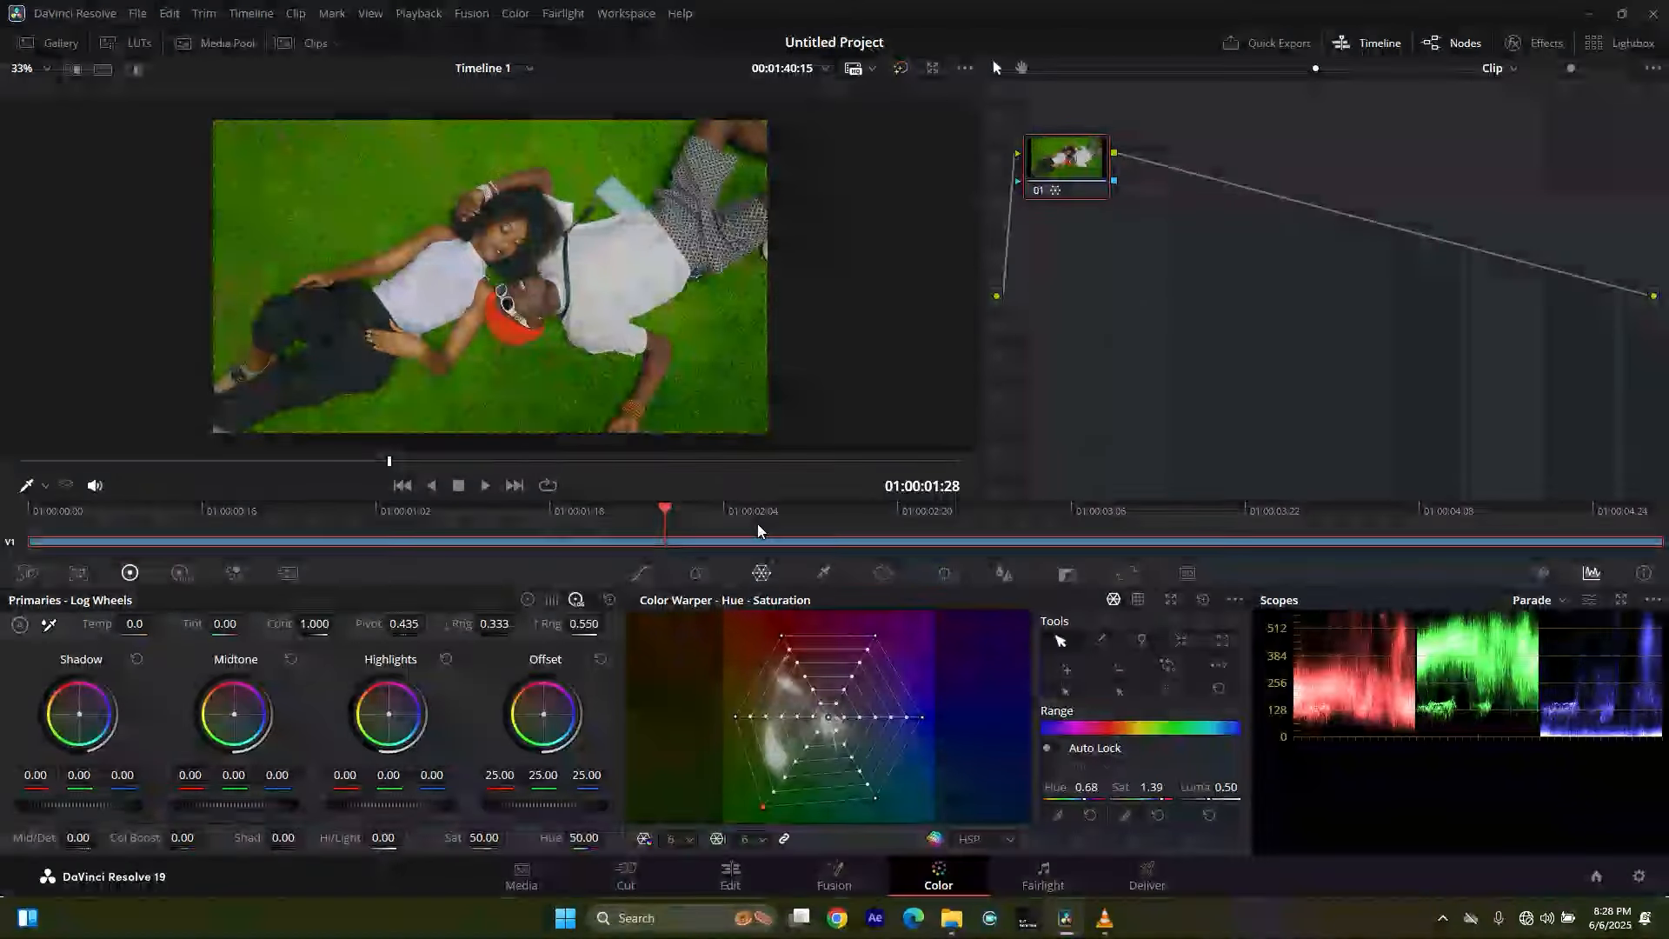
Add green control points to the Hue Vs Hue curve, try a Hue Rotate of about -104.80, and undo that shift.
click(643, 575)
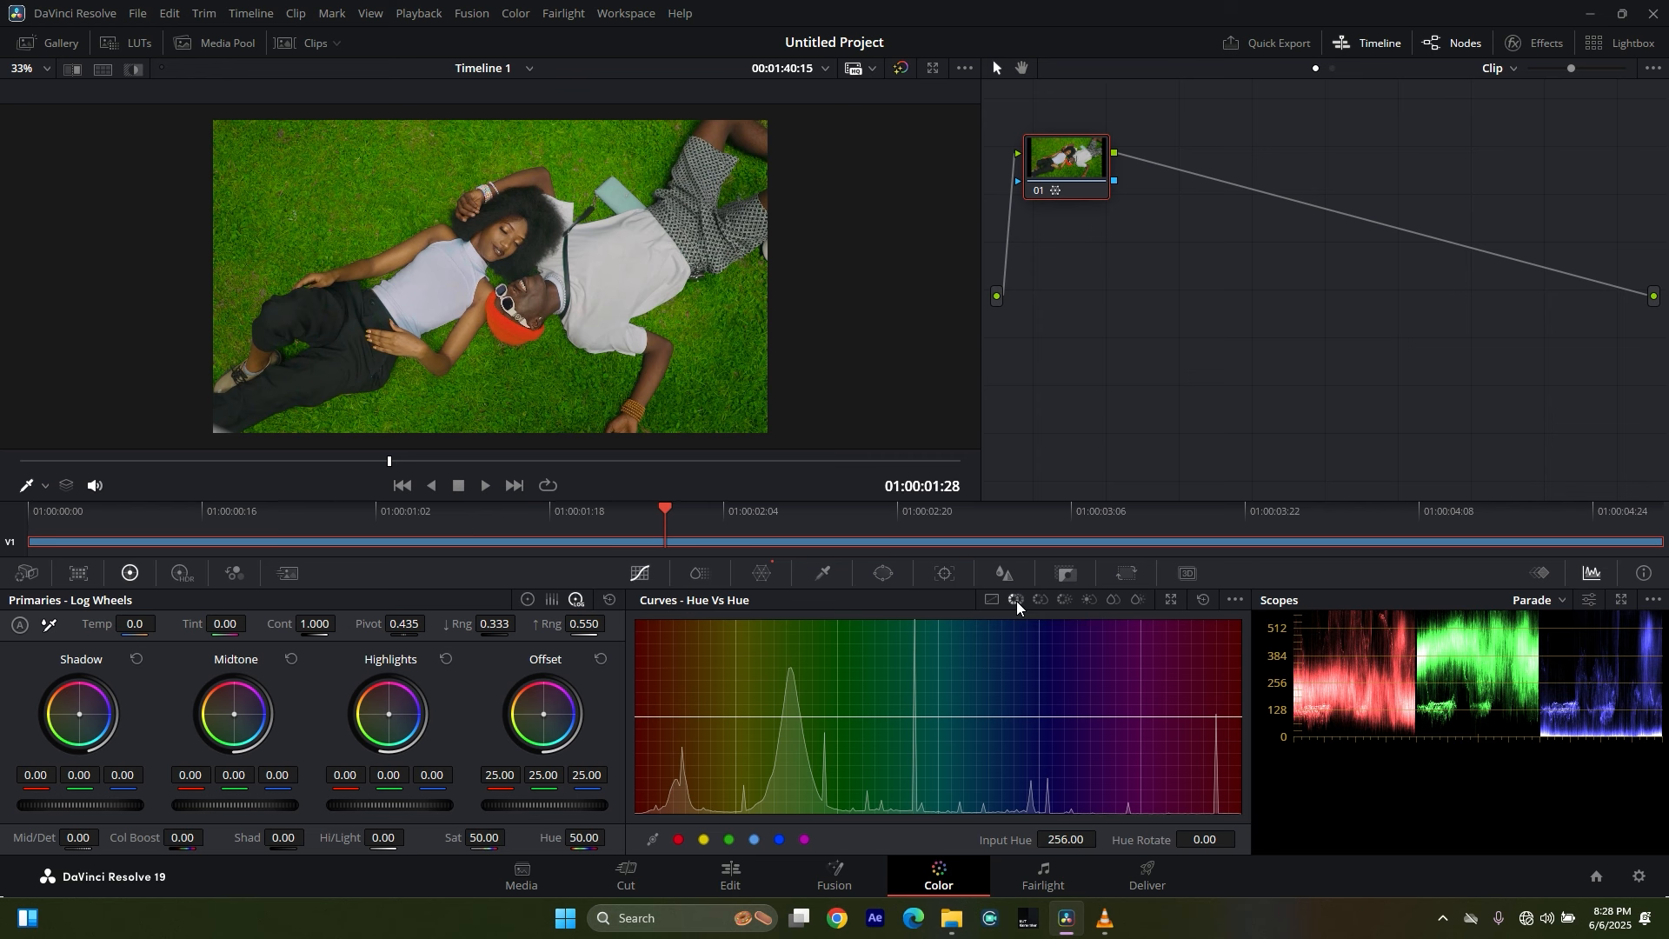
click(728, 839)
drag(836, 714, 822, 773)
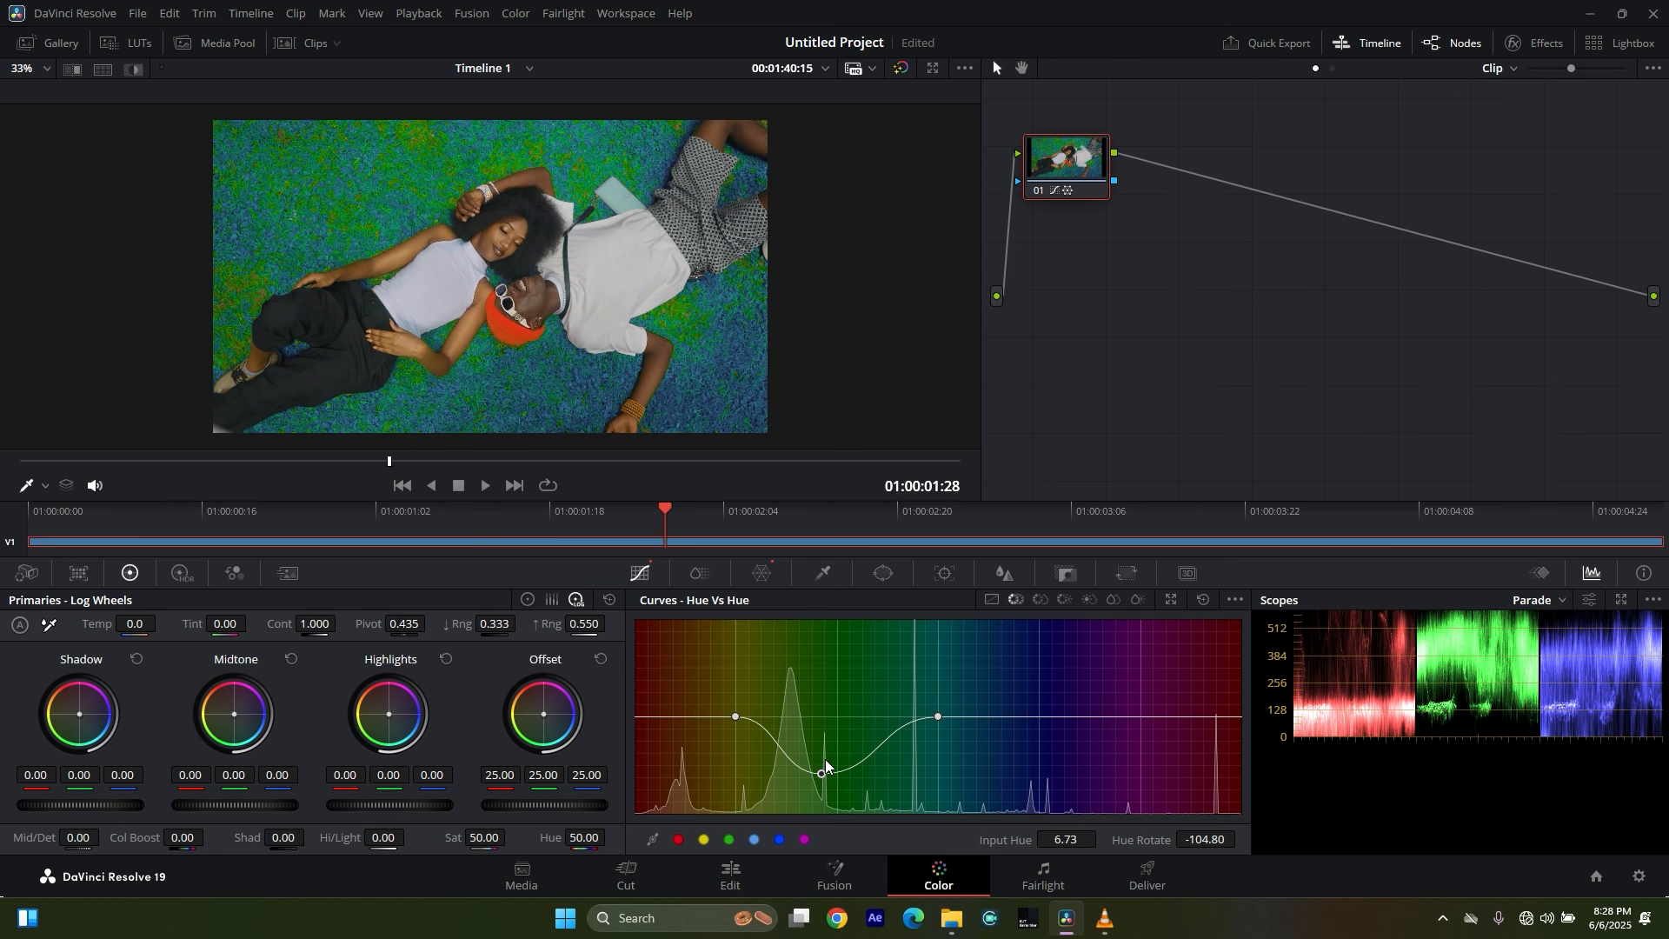
key(ctrl+z)
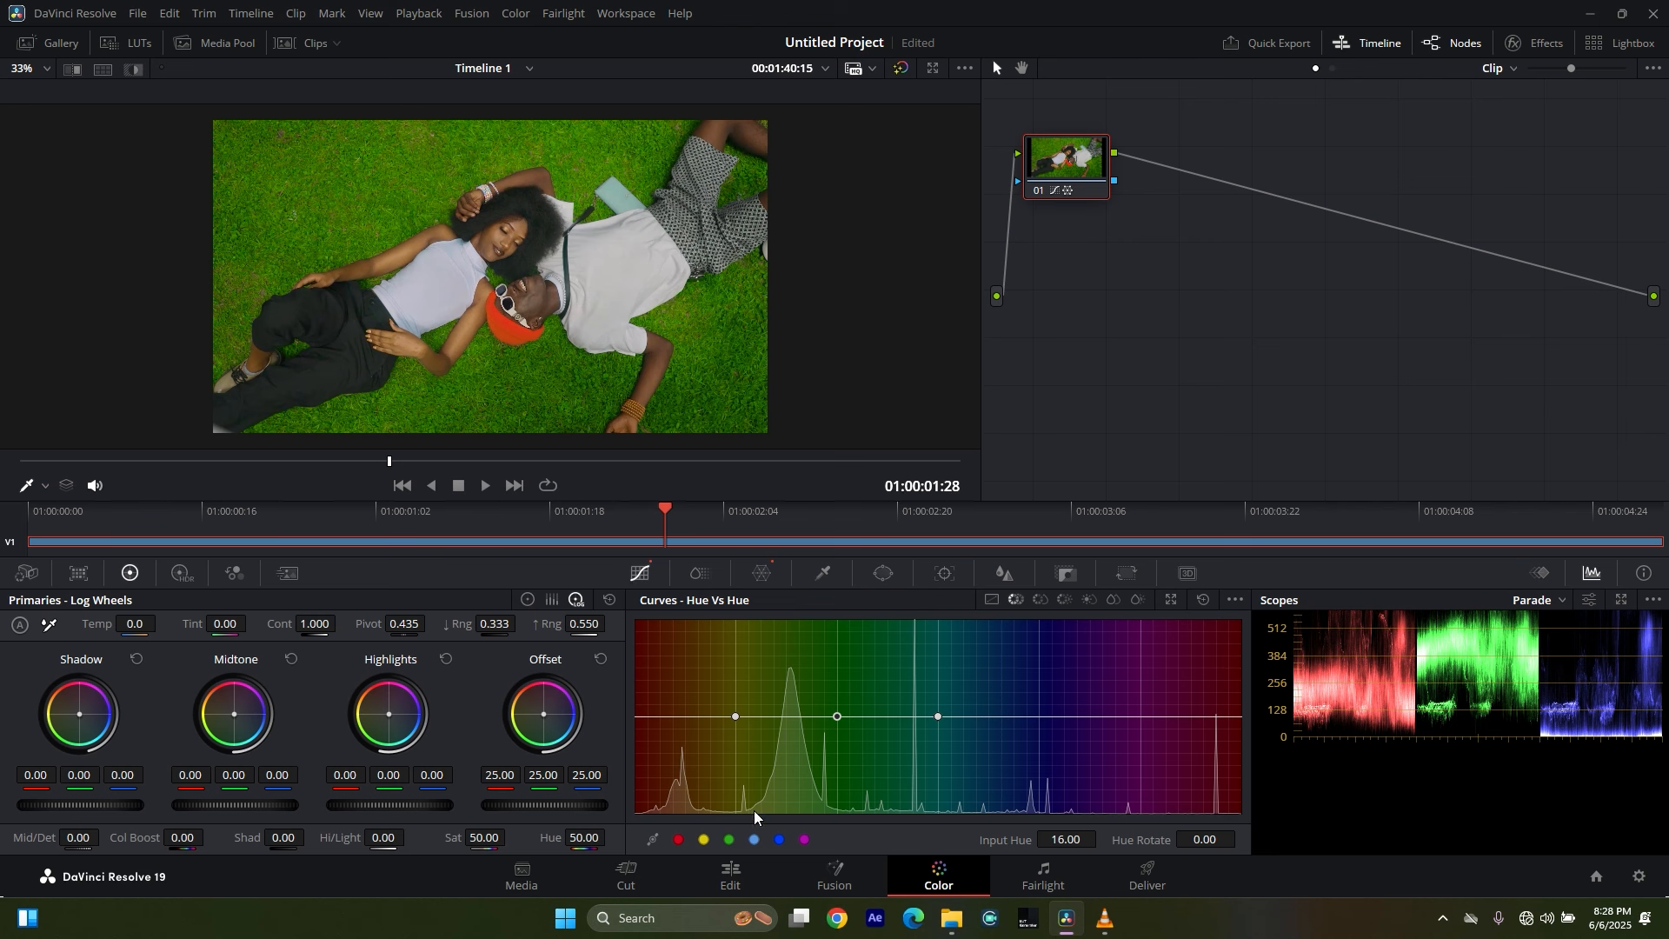
Add yellow to the Hue Vs Hue curve and lower the green point to about -144.80 and the yellow point to about -61.60.
click(704, 840)
drag(836, 717, 831, 795)
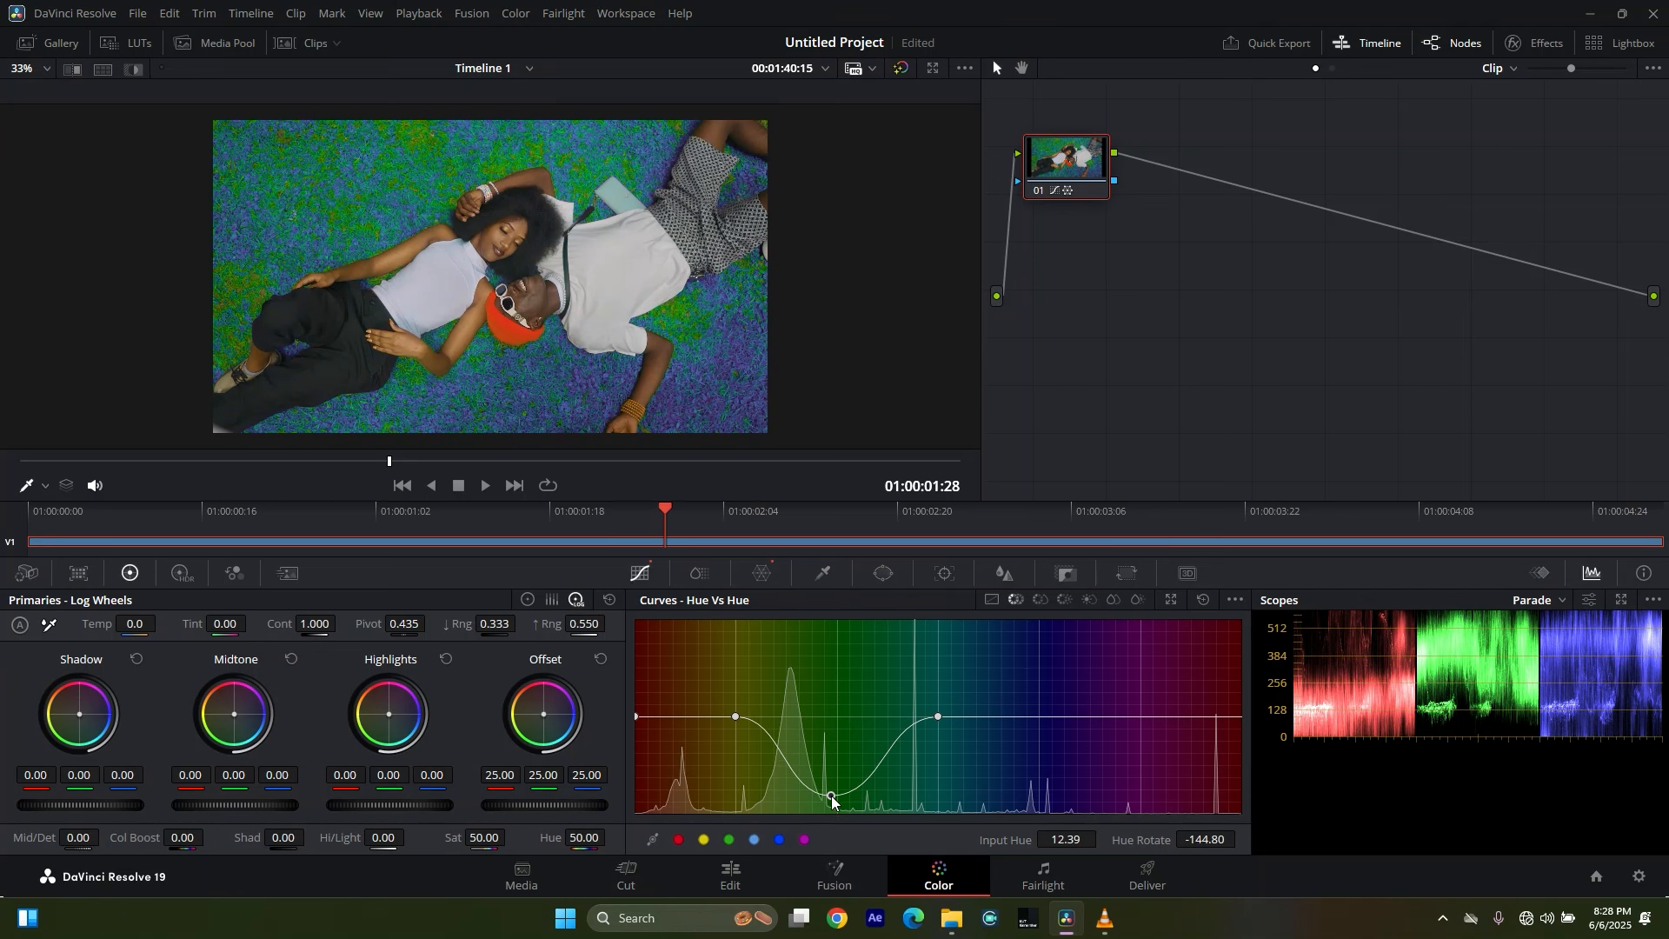
drag(735, 715, 718, 749)
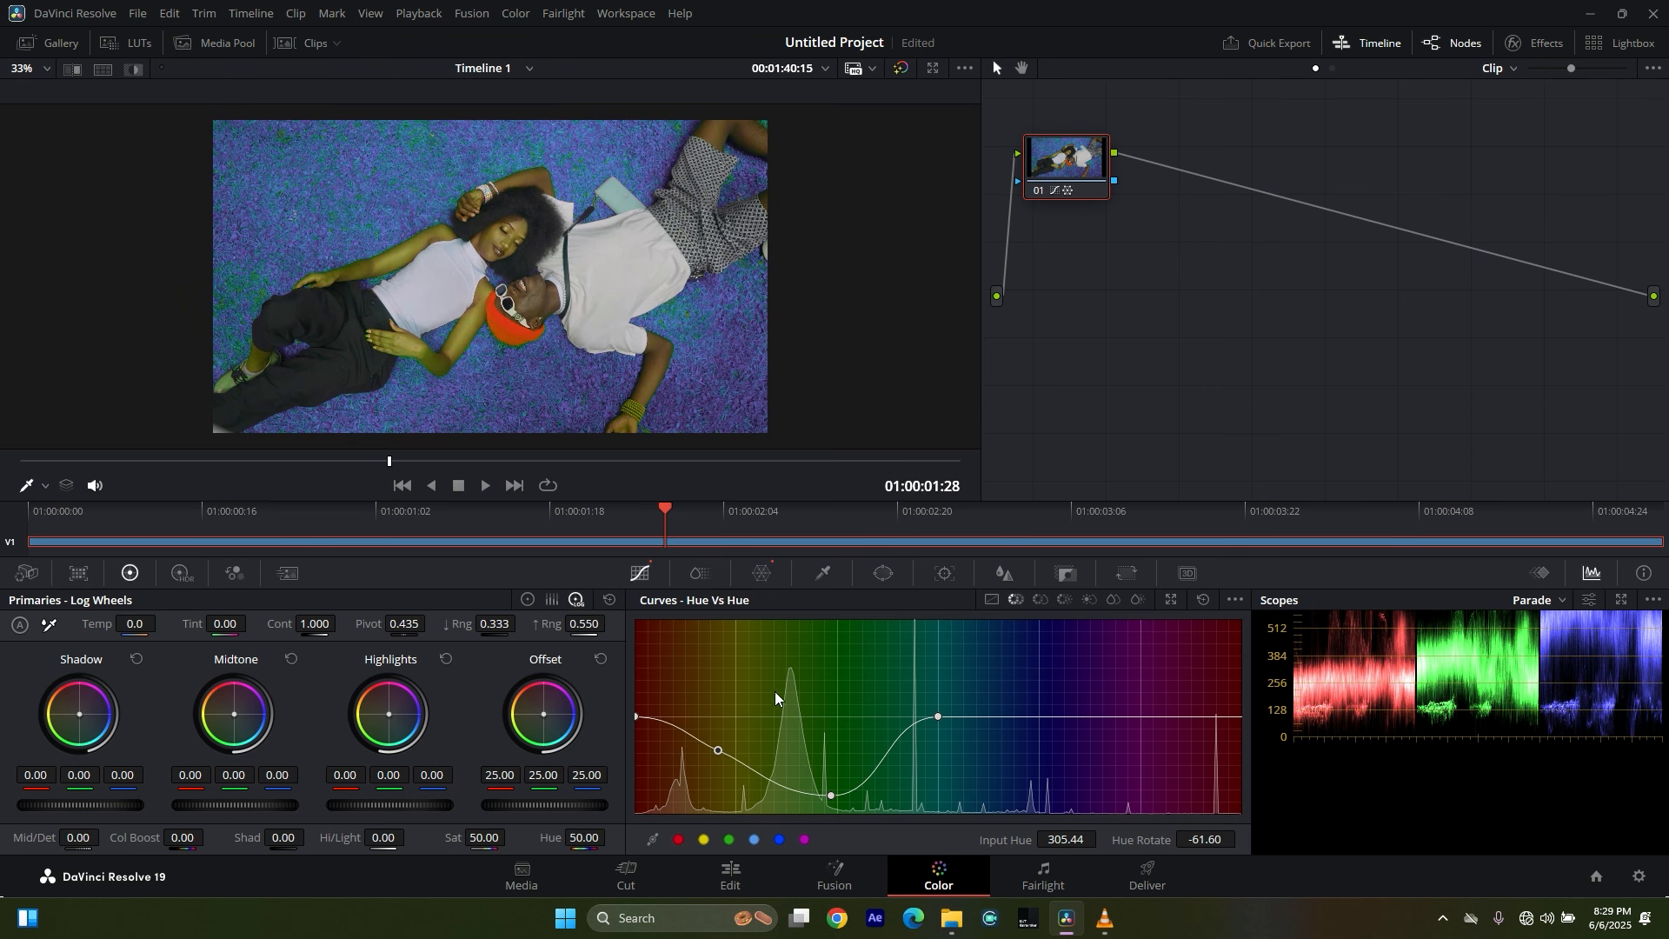
Add an anchor point between red and yellow near zero Hue Rotate, and lower the yellow point to about -122.40.
click(695, 737)
mouse_move(696, 737)
mouse_down()
mouse_move(694, 760)
mouse_move(704, 717)
mouse_up()
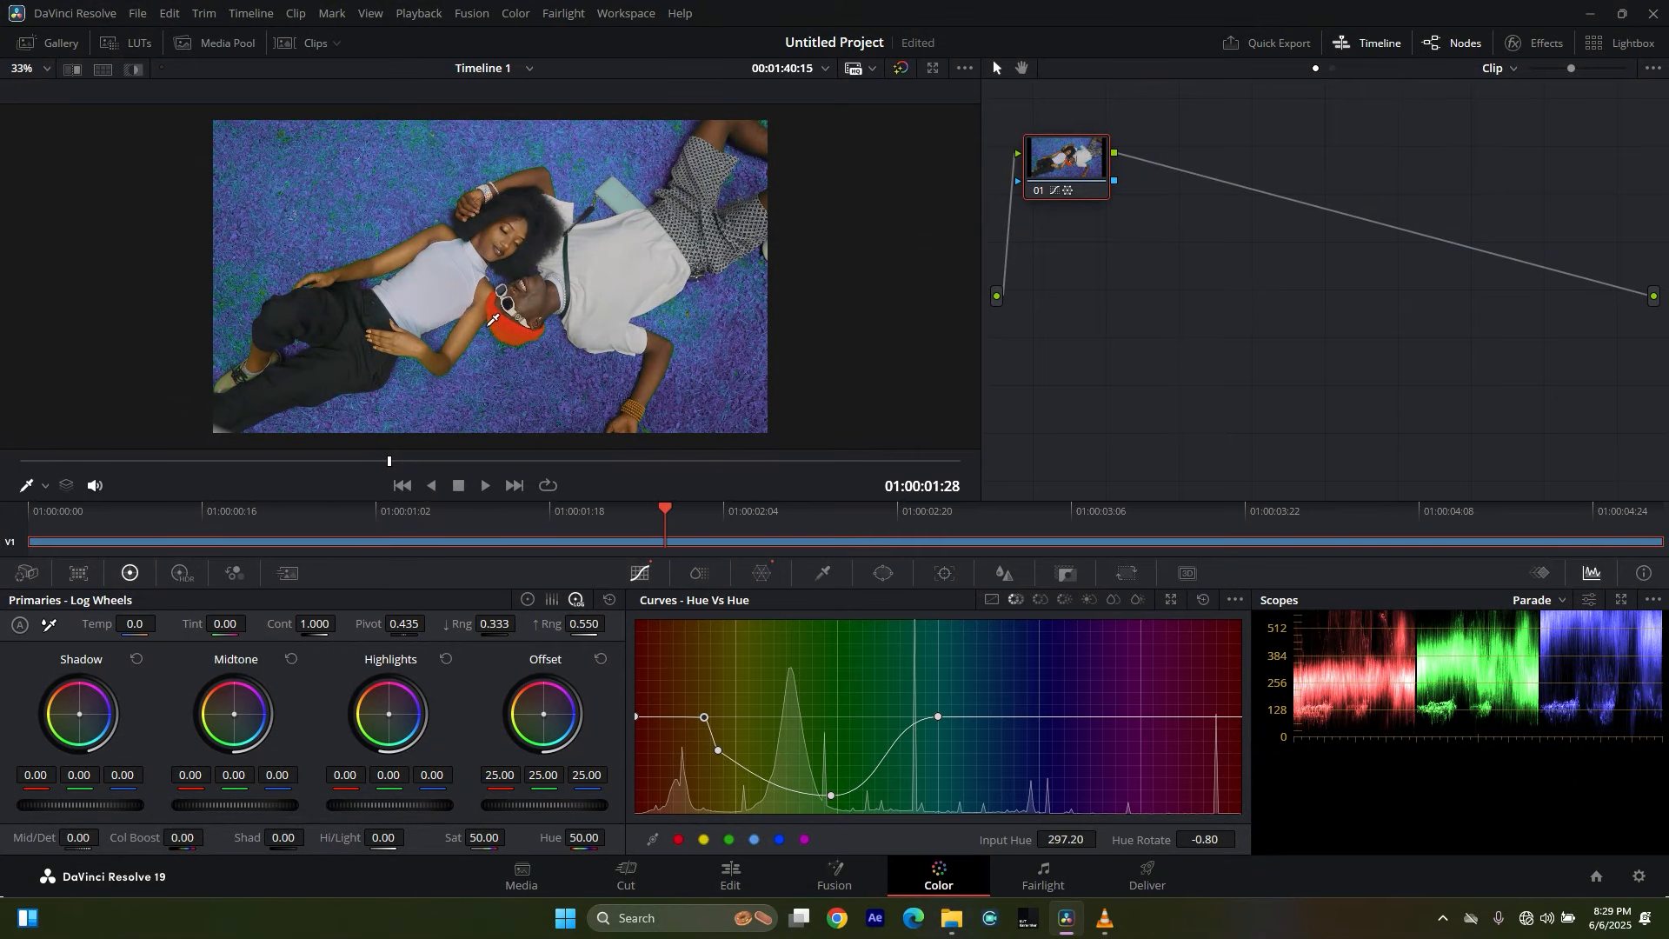
click(718, 750)
drag(717, 750, 718, 783)
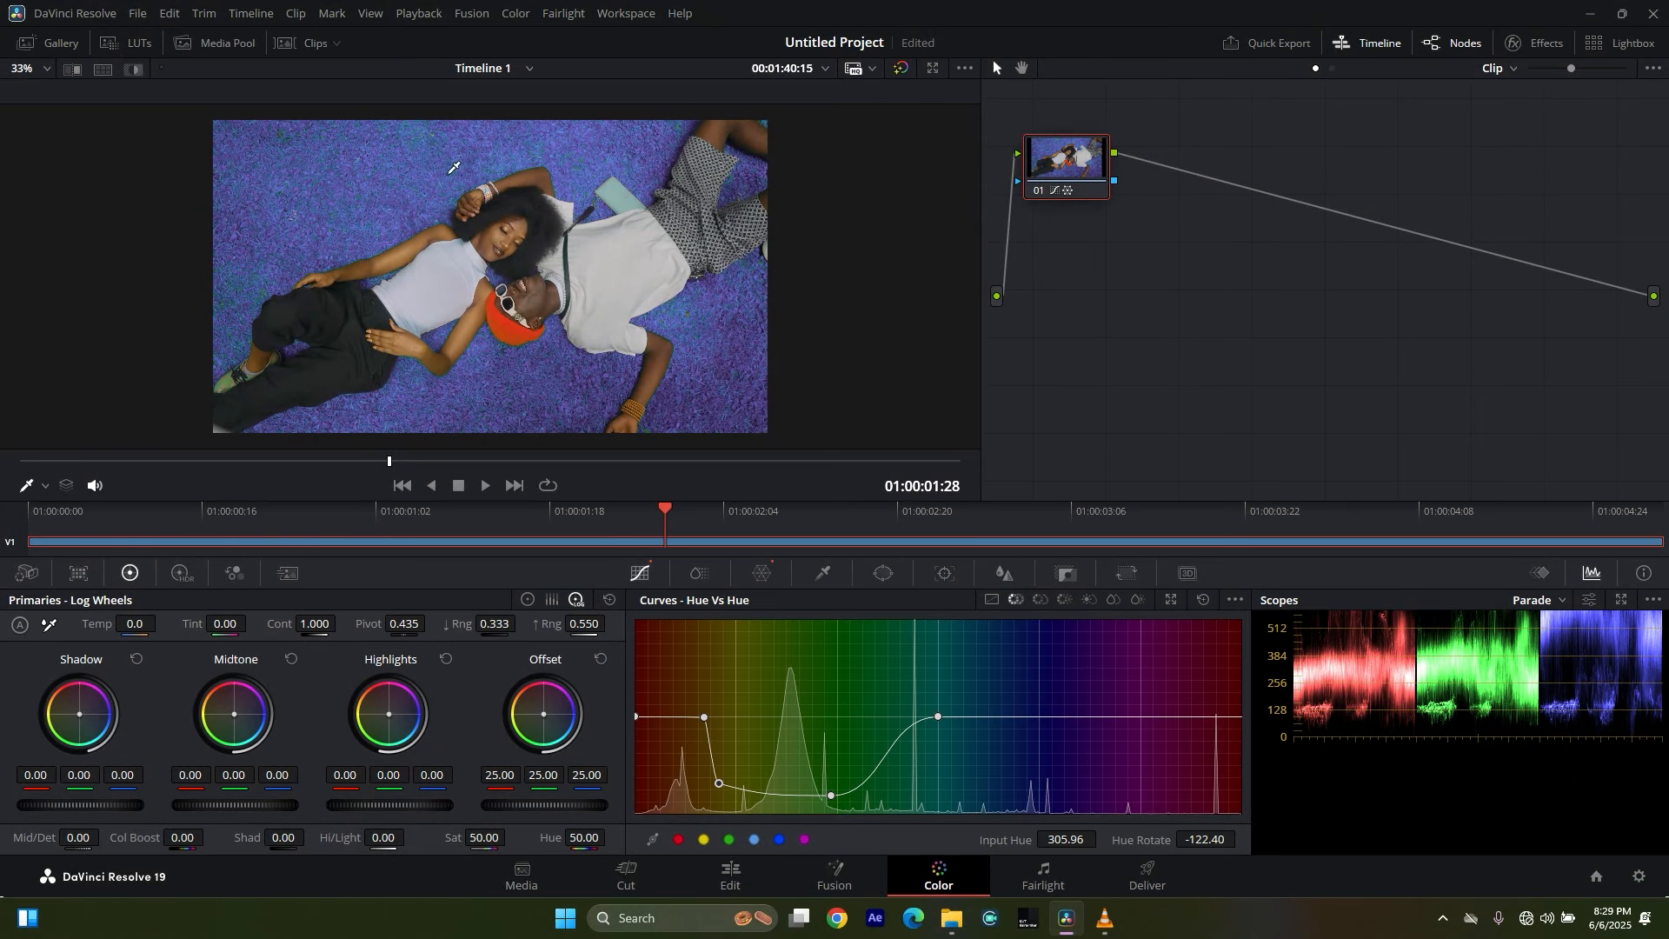
Raise the green and yellow curve points to turn the grass magenta, with yellow at about 90.40, and check the clip at 01:00:02:20.
drag(828, 790, 819, 642)
drag(722, 783, 737, 666)
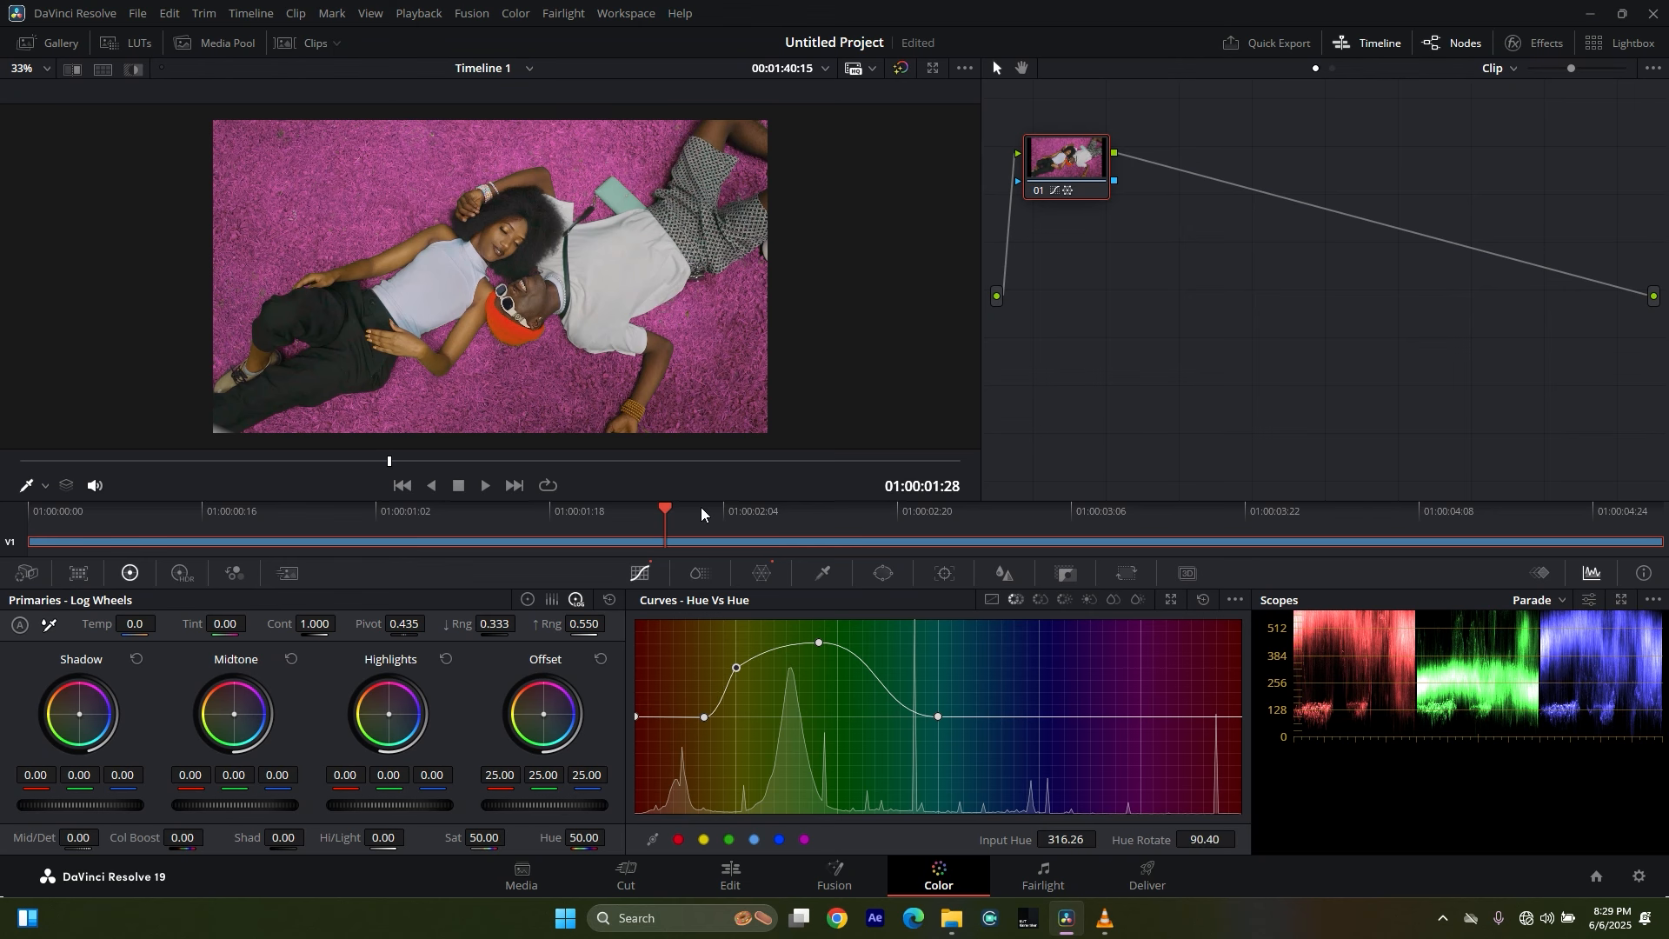
drag(671, 508, 908, 499)
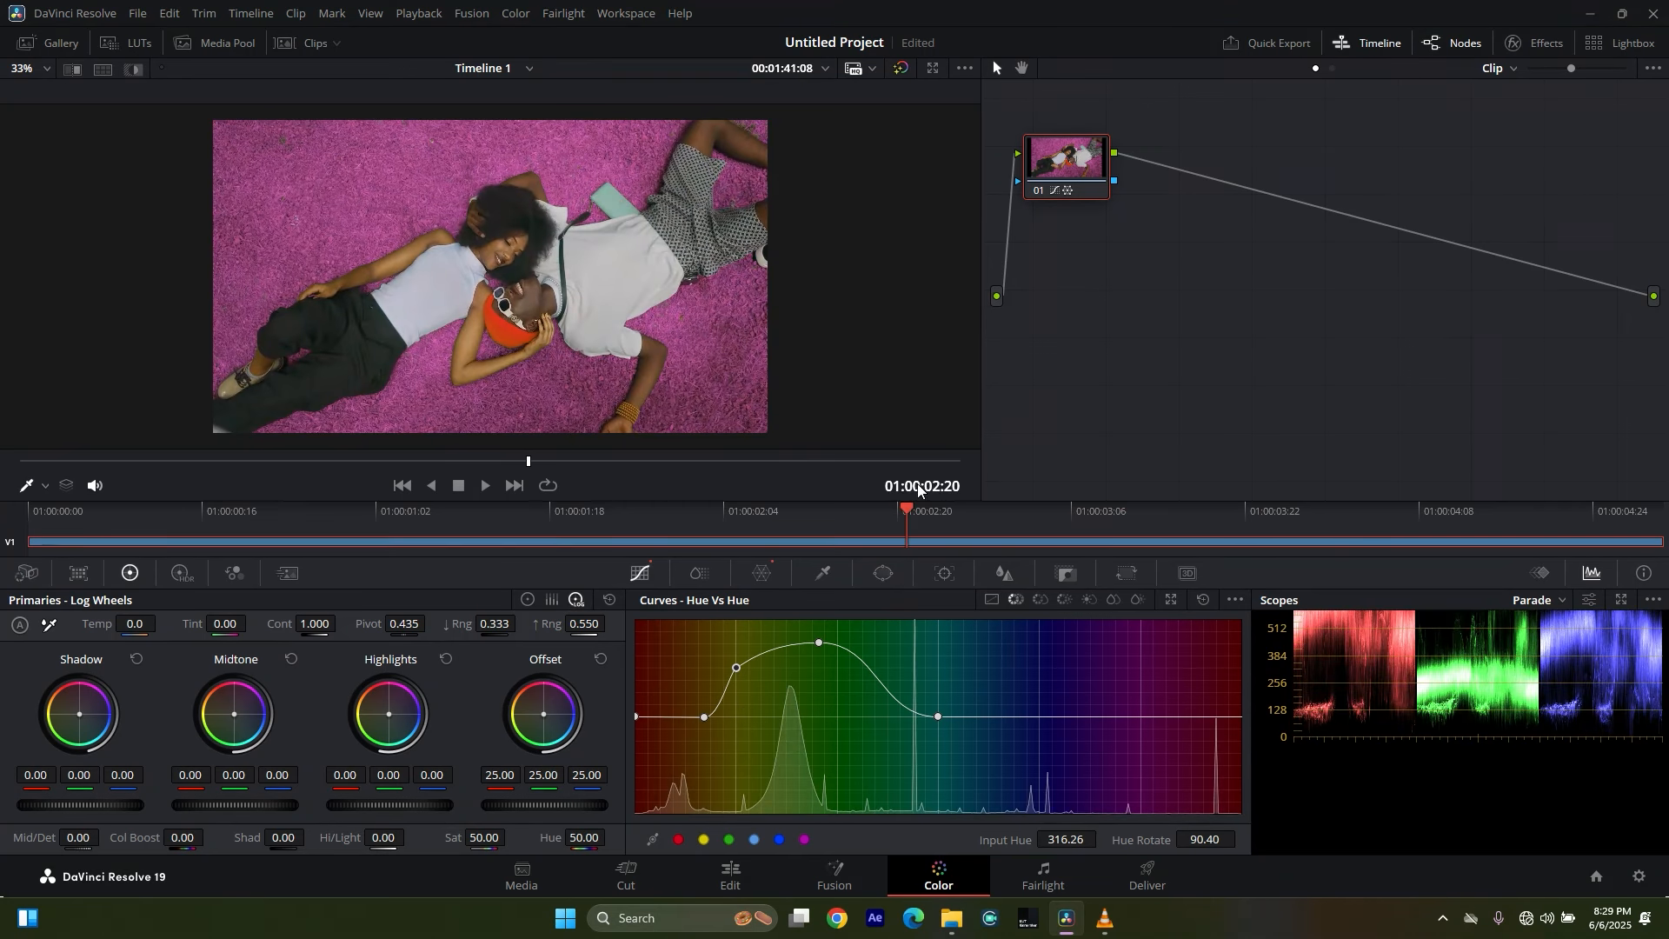
Lower the curve points to turn the grass blue, with green at about -136.80 and yellow at about -108.00 Hue Rotate.
drag(737, 665, 746, 761)
click(820, 645)
drag(820, 645, 837, 791)
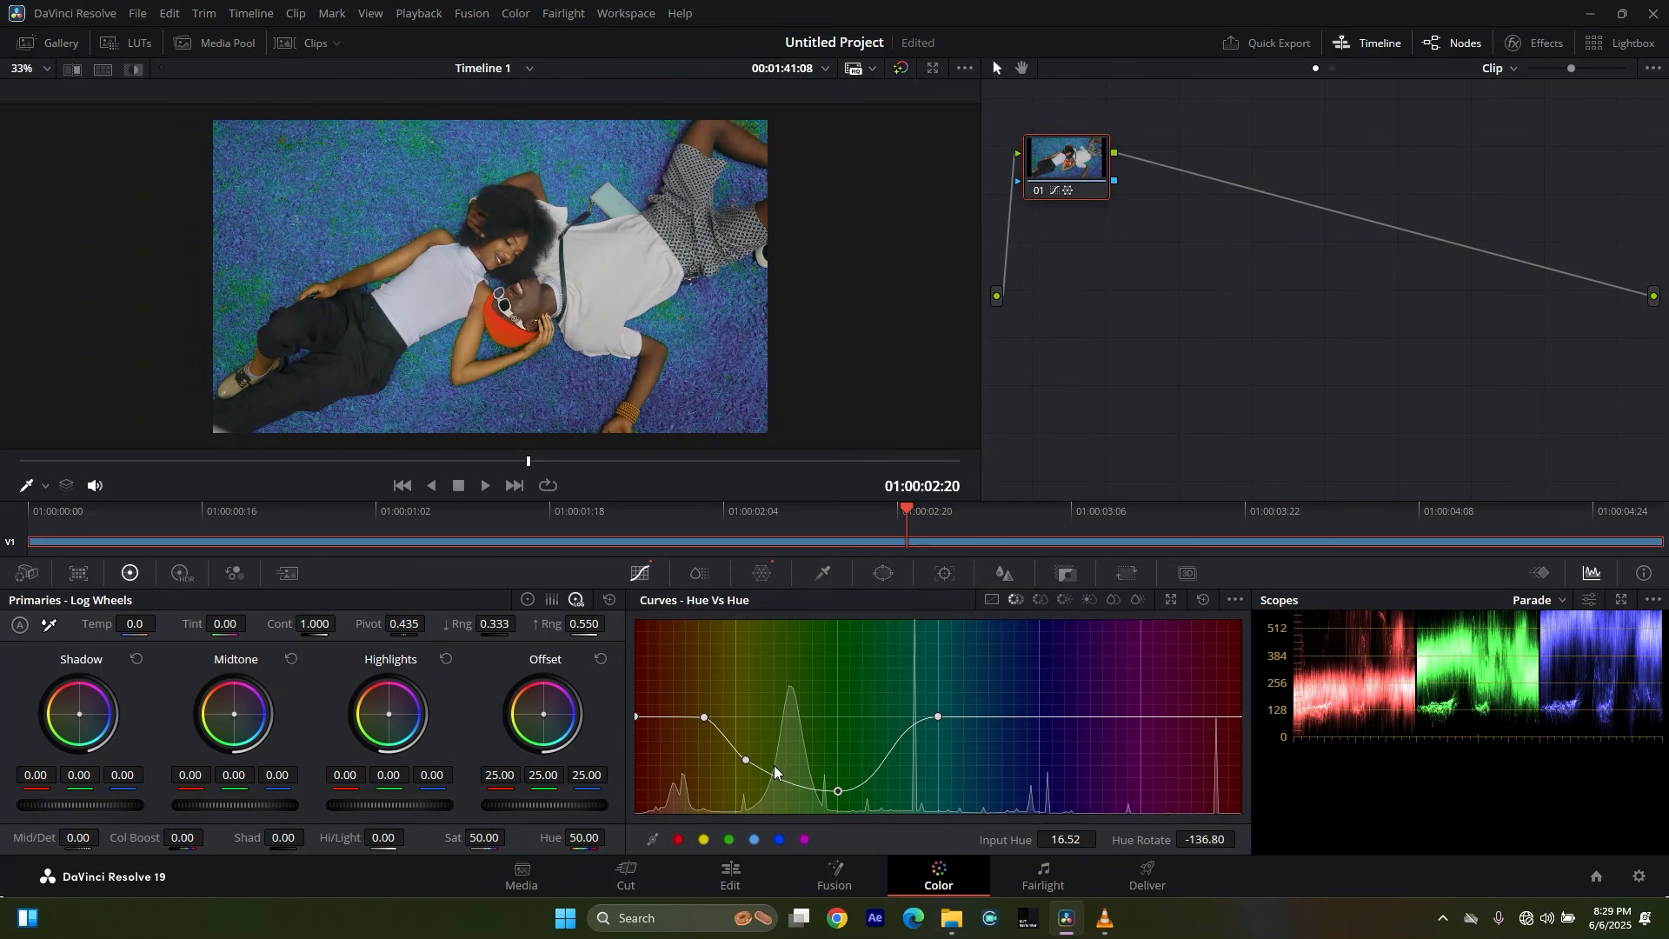
drag(745, 759, 737, 775)
At 01:00:03:28, refine the Hue Vs Hue curve with the yellow point at about -138.40 and the green point at about -130.40.
drag(930, 504, 1328, 561)
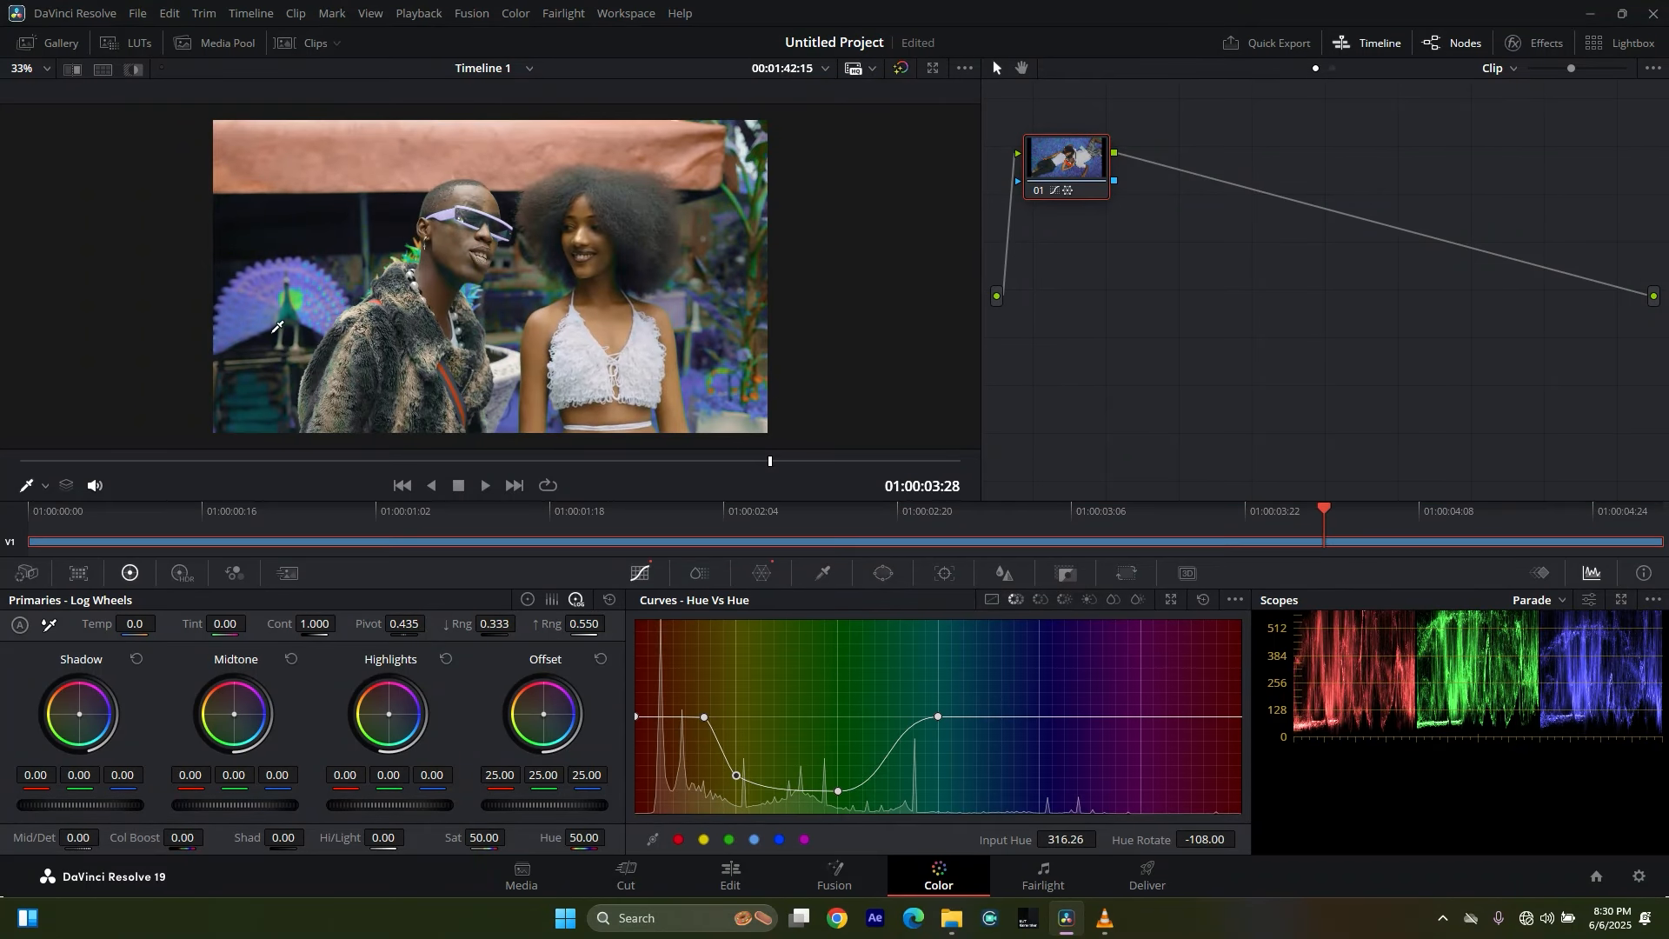
drag(839, 792, 839, 803)
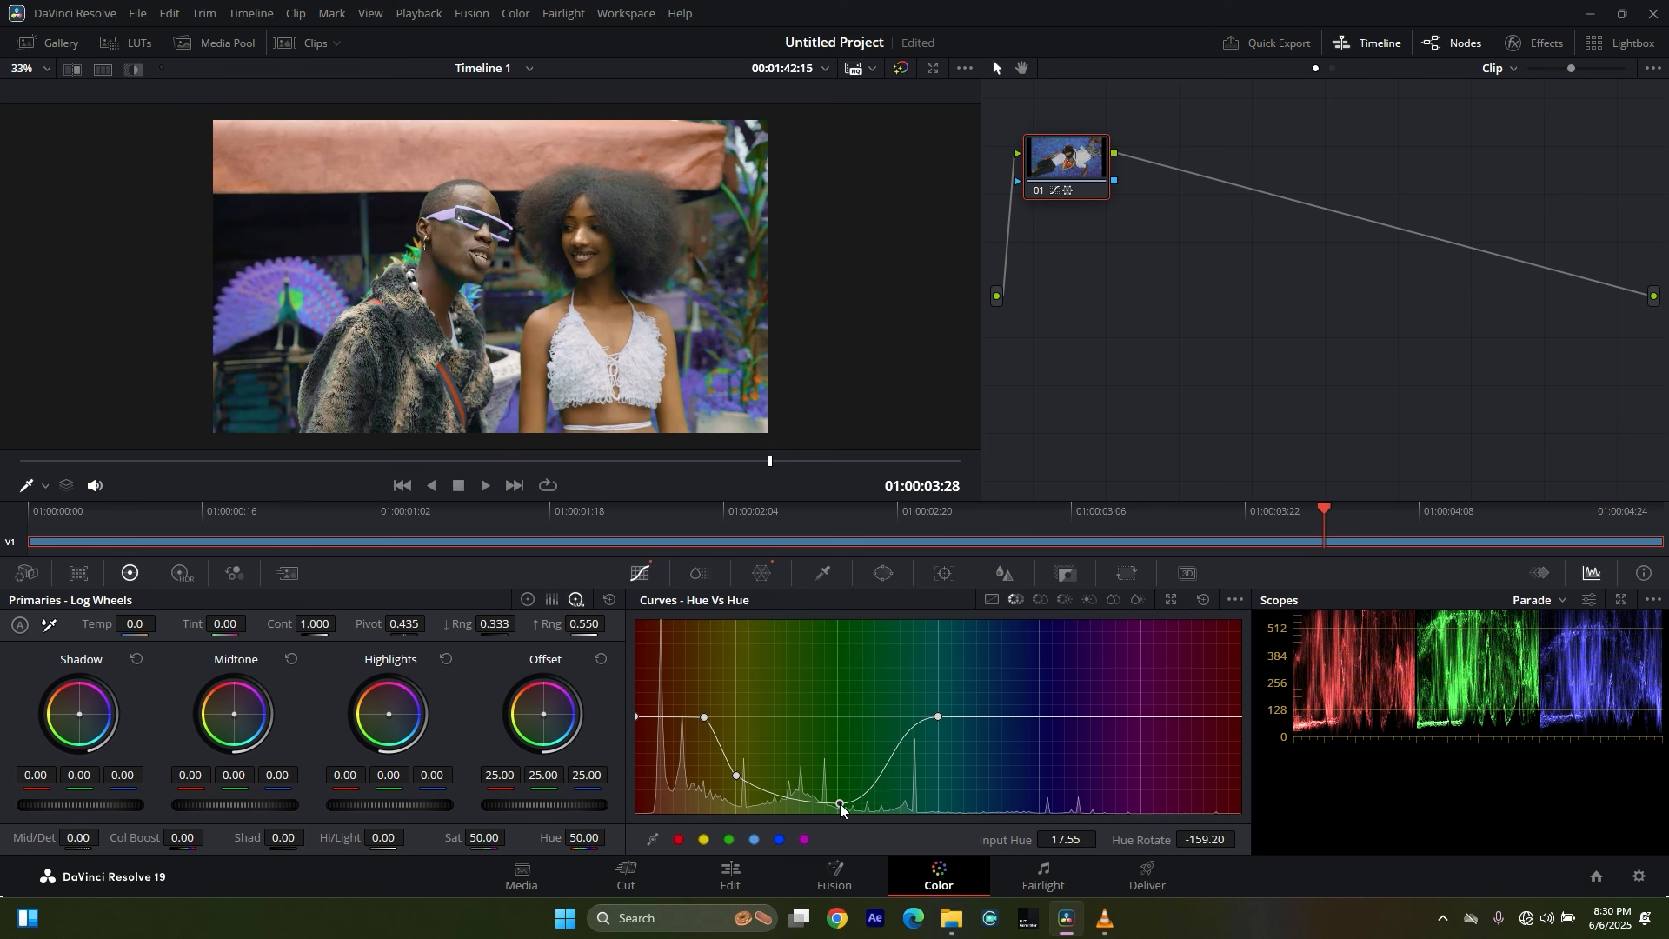
drag(736, 776, 751, 785)
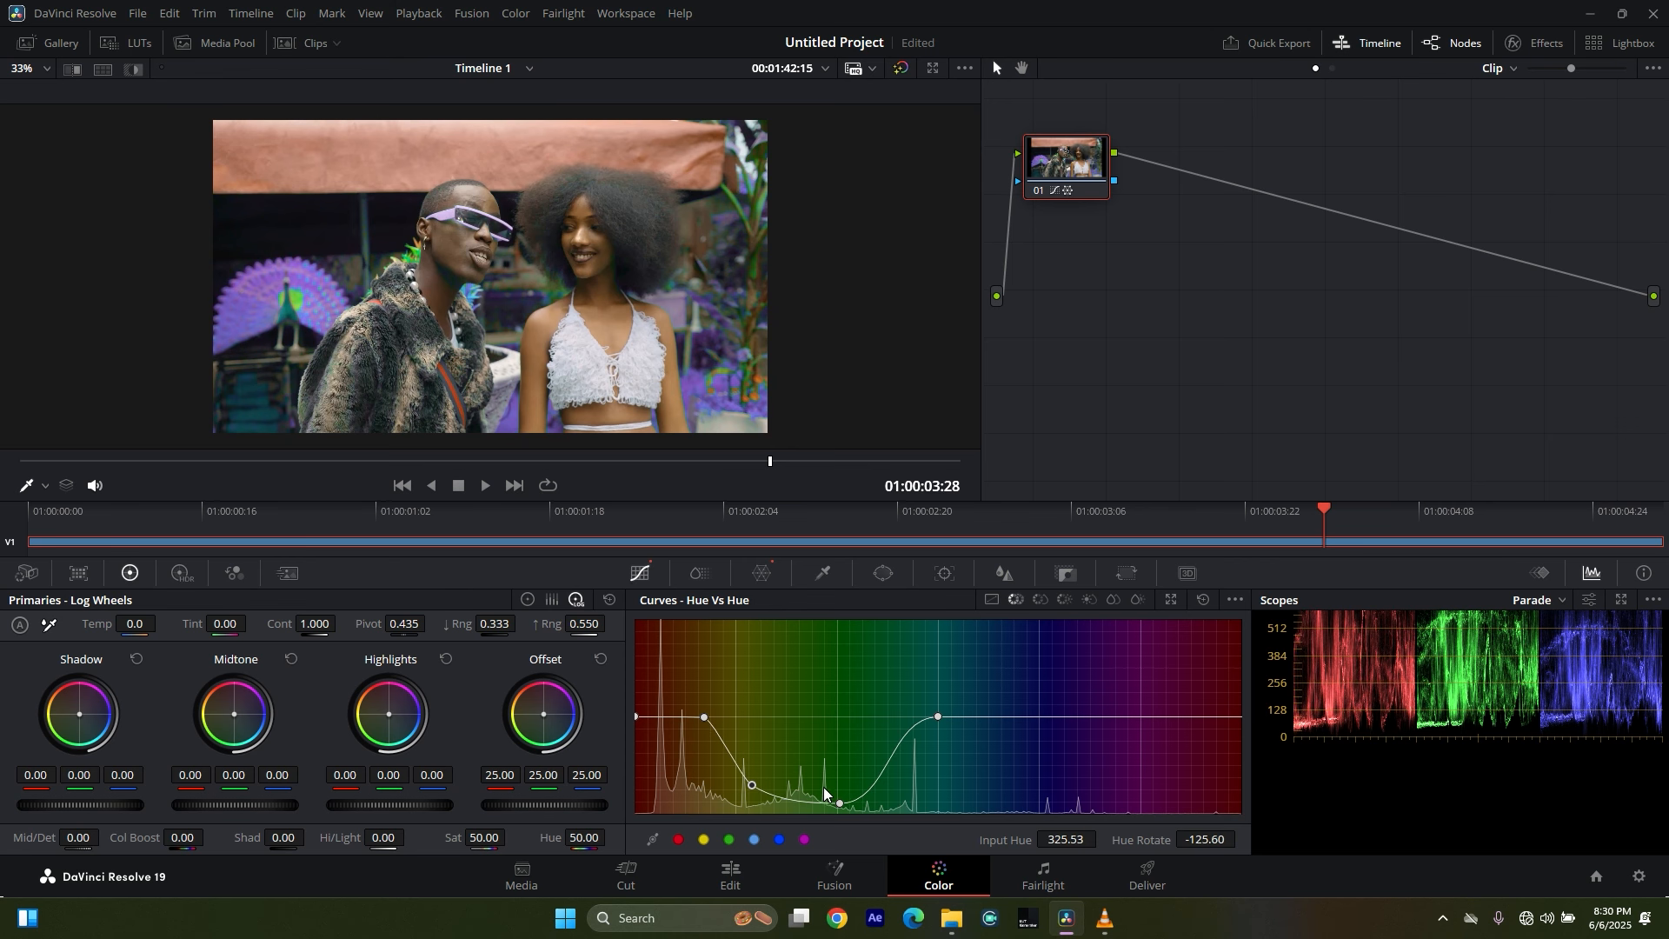
mouse_move(754, 785)
mouse_down()
mouse_move(765, 702)
mouse_move(736, 792)
mouse_up()
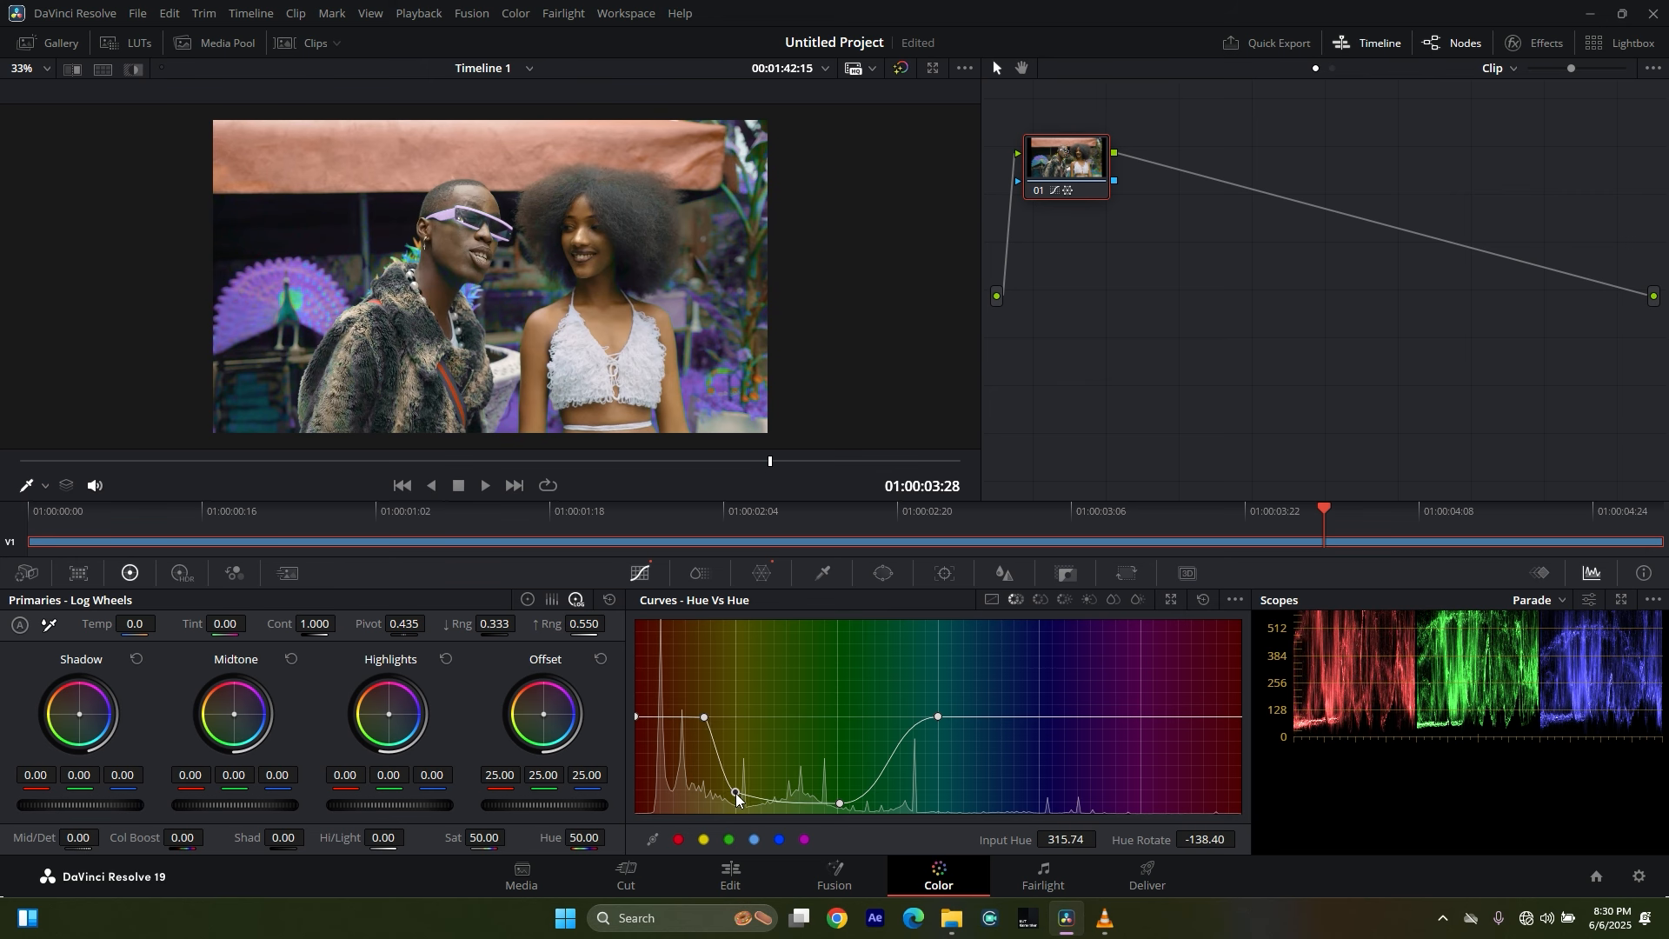
mouse_move(839, 802)
mouse_down()
mouse_move(821, 733)
mouse_move(848, 791)
mouse_up()
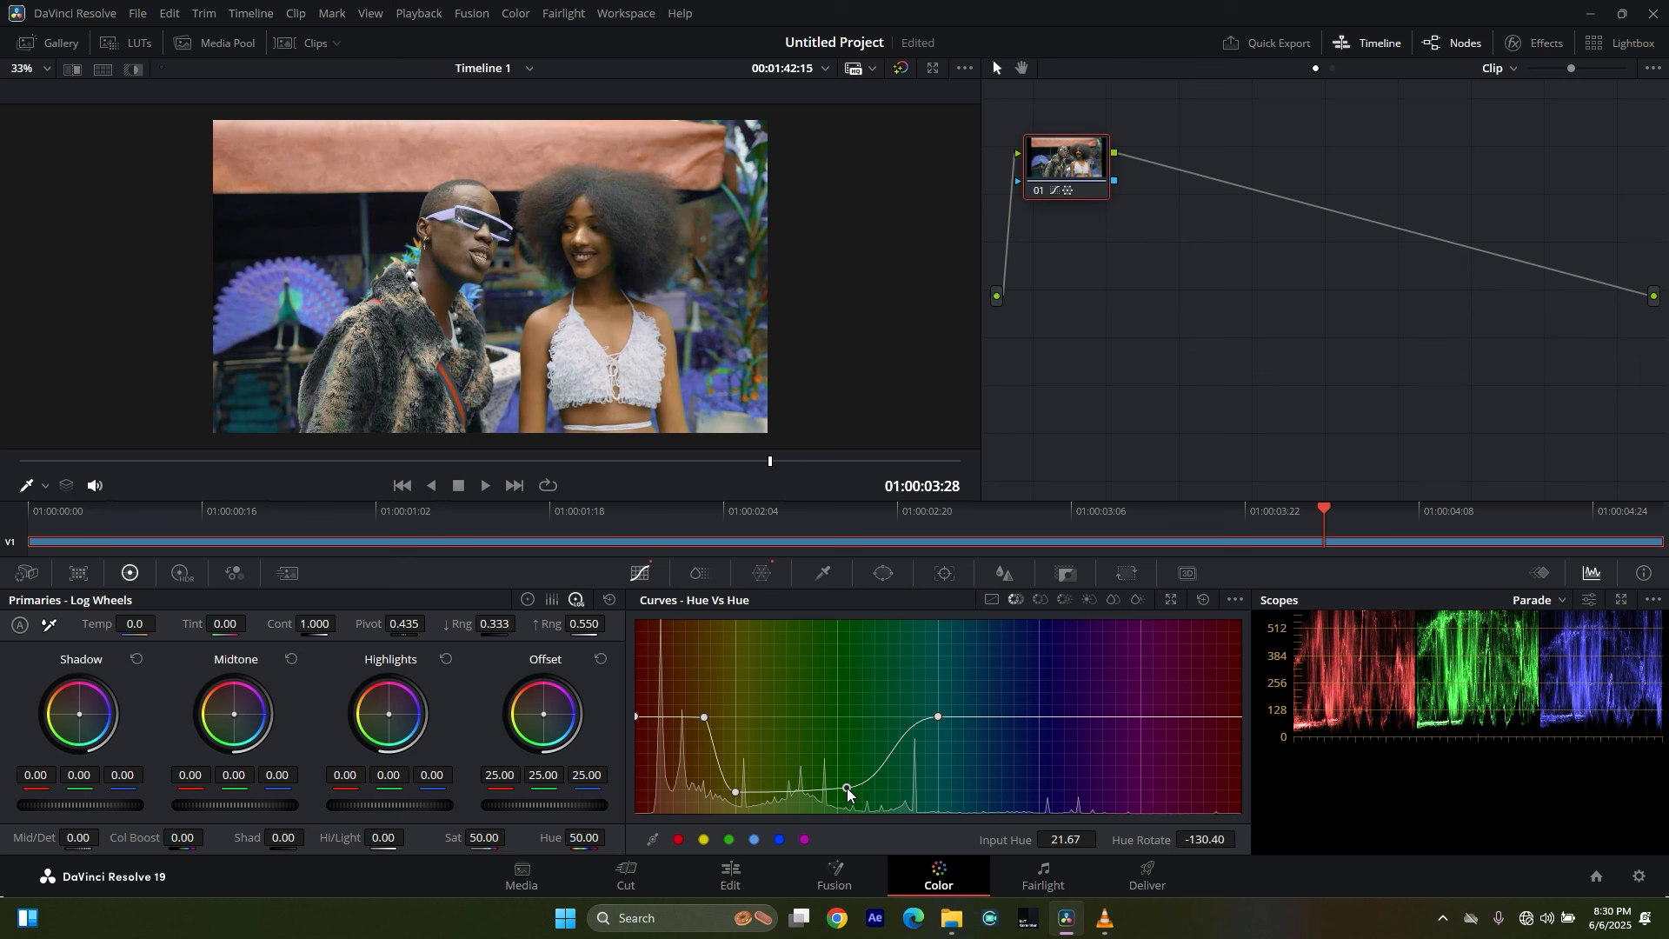